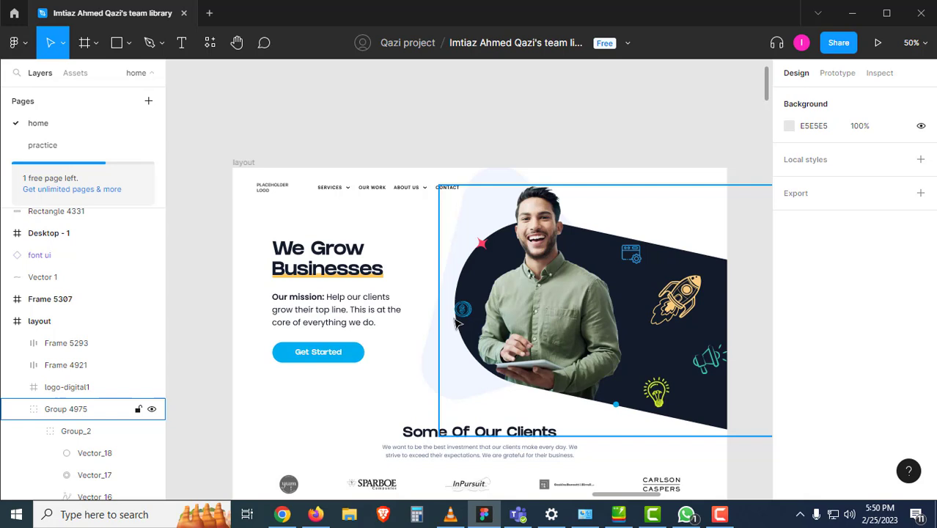
Select the nav menu frame (SERVICES, OUR WORK, ABOUT US, CONTACT) on the home page
click(363, 195)
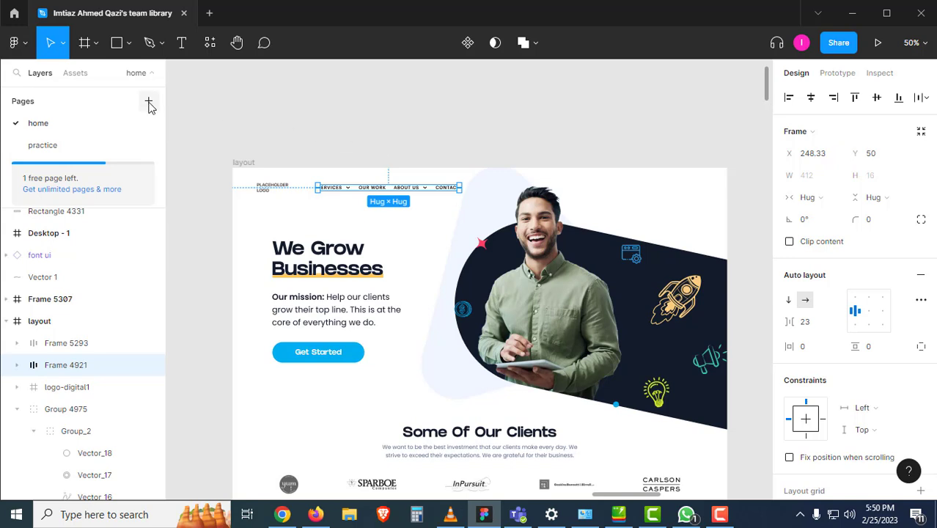
Paste the nav menu frame onto the practice page and place it to the right of Frame 1
click(71, 146)
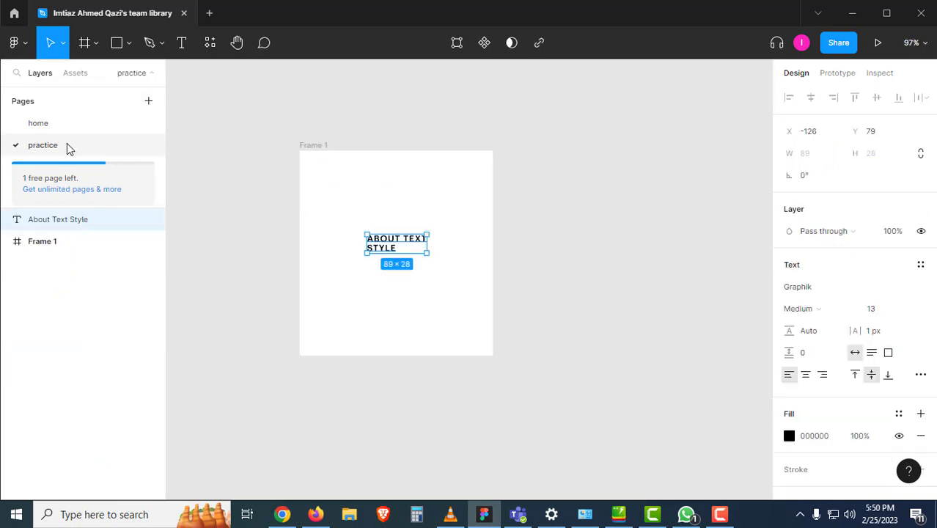
click(262, 213)
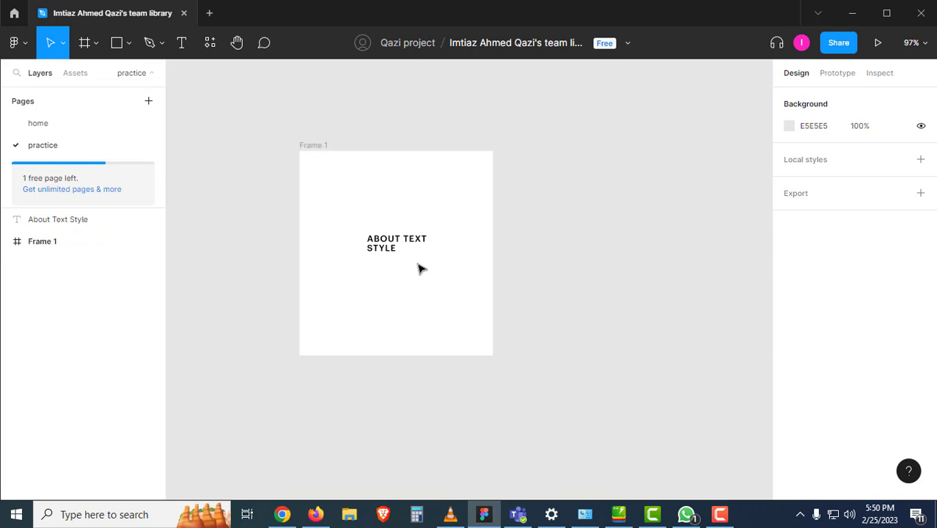
drag(419, 268, 441, 192)
key(ctrl+v)
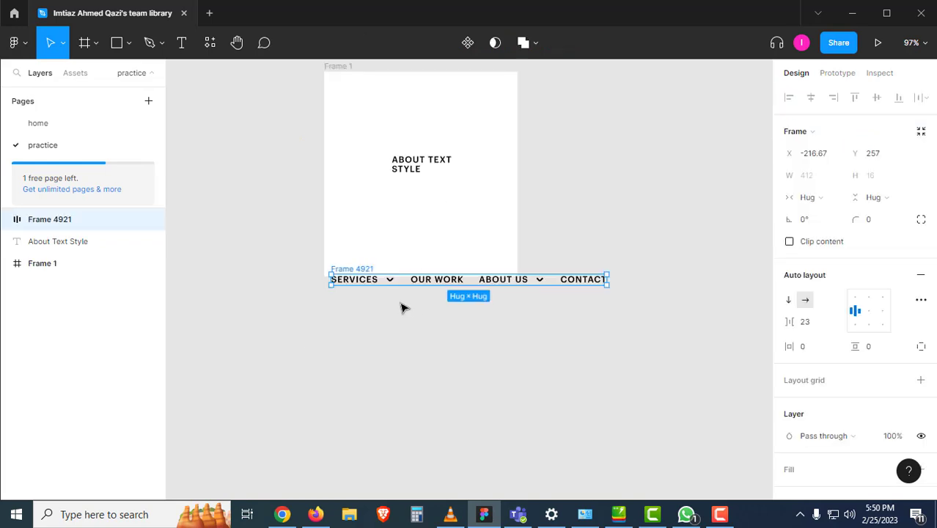
drag(368, 265, 582, 140)
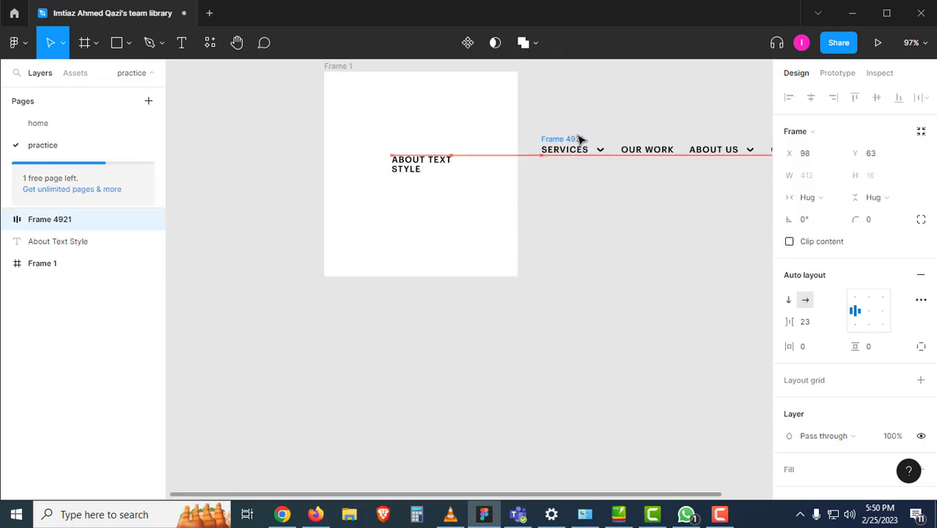
drag(560, 178, 341, 299)
Zoom in on the nav items, select the About Text Style layer, and switch to the Text tool
scroll(415, 259, up, 5)
drag(395, 313, 529, 236)
click(213, 193)
scroll(341, 176, left, 3)
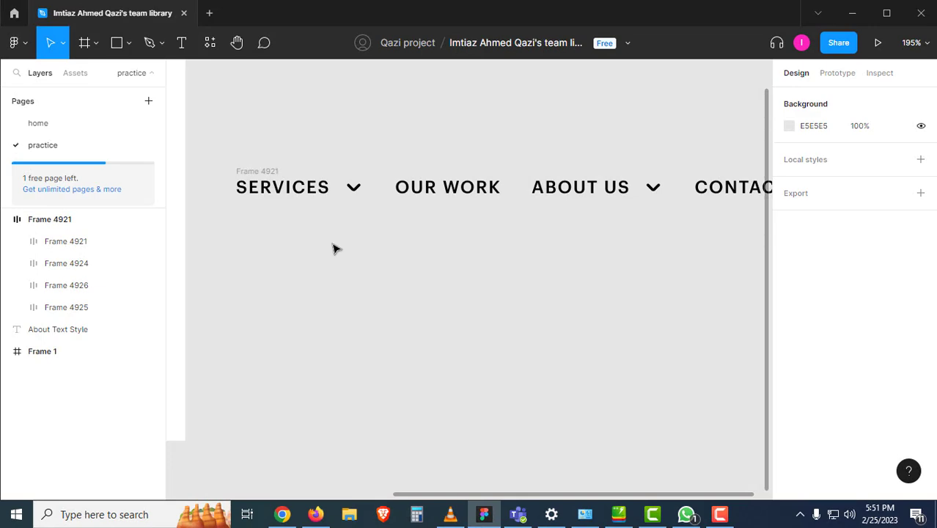
key(t)
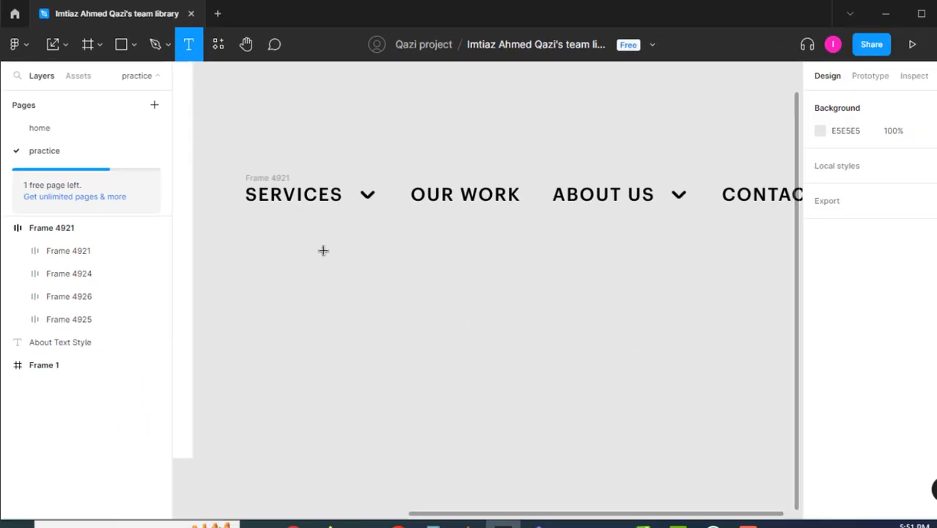
Type the author's full name in a new text layer below the nav bar
click(419, 331)
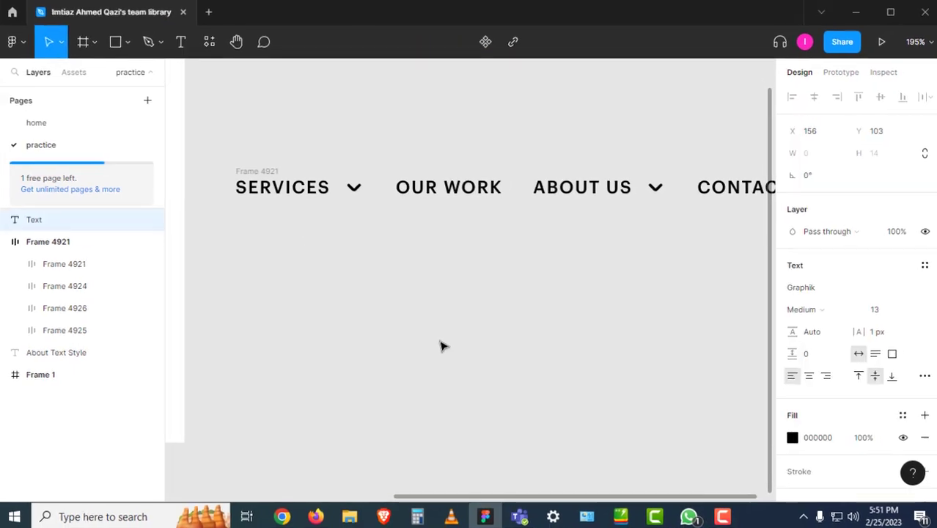
text(Imtiaz )
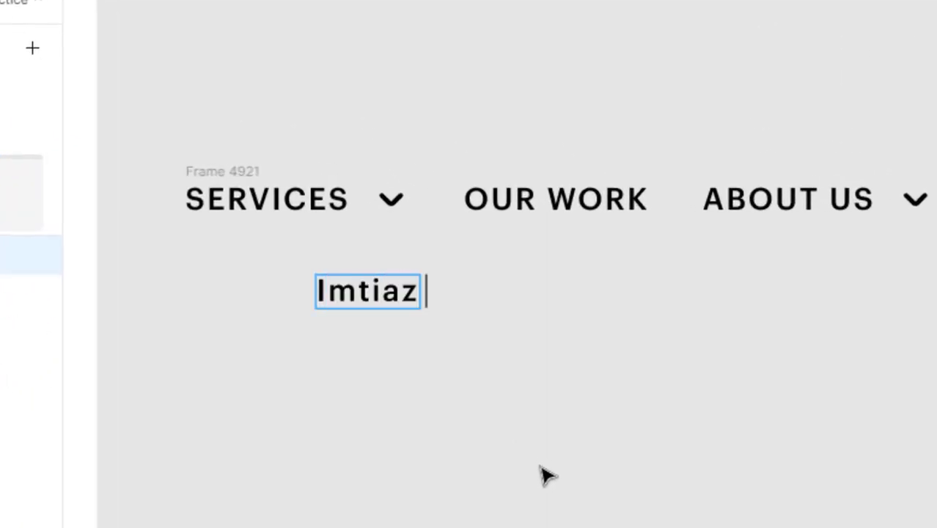
text(Ahmed Qazi)
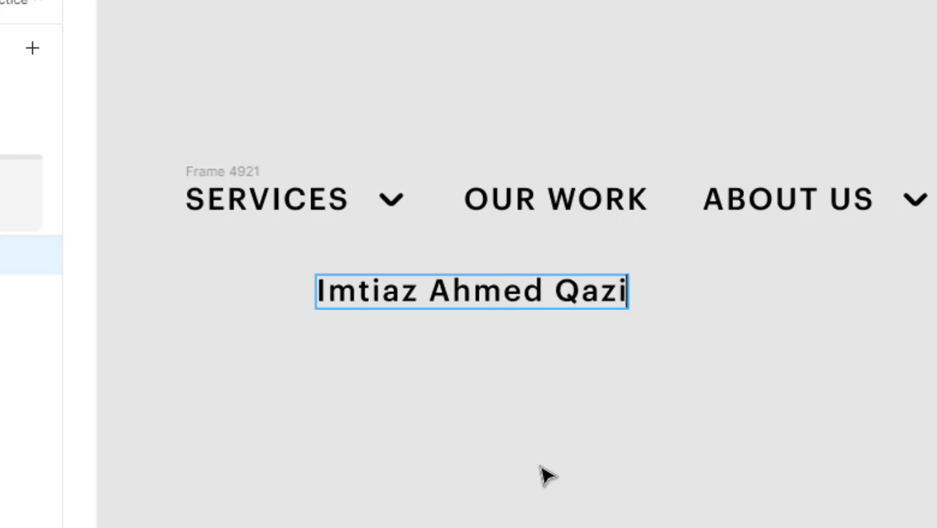
key(Escape)
click(493, 443)
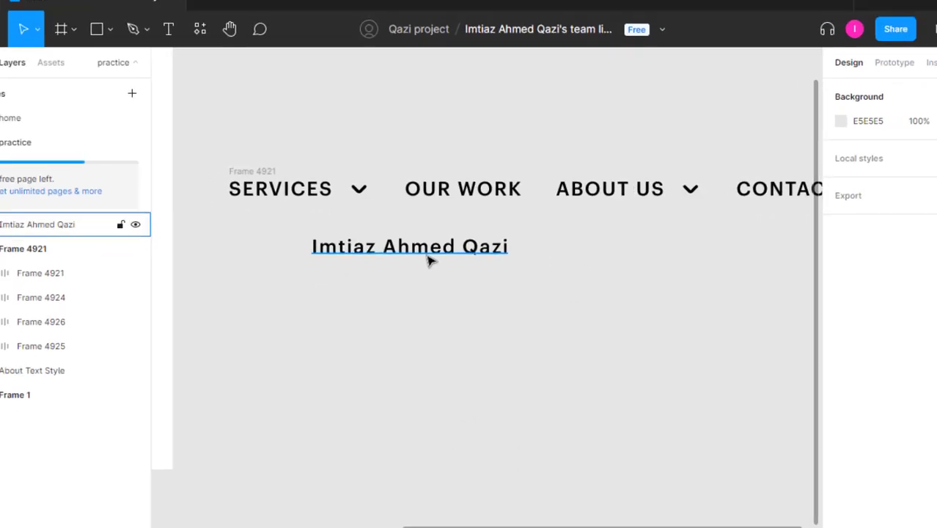
click(428, 255)
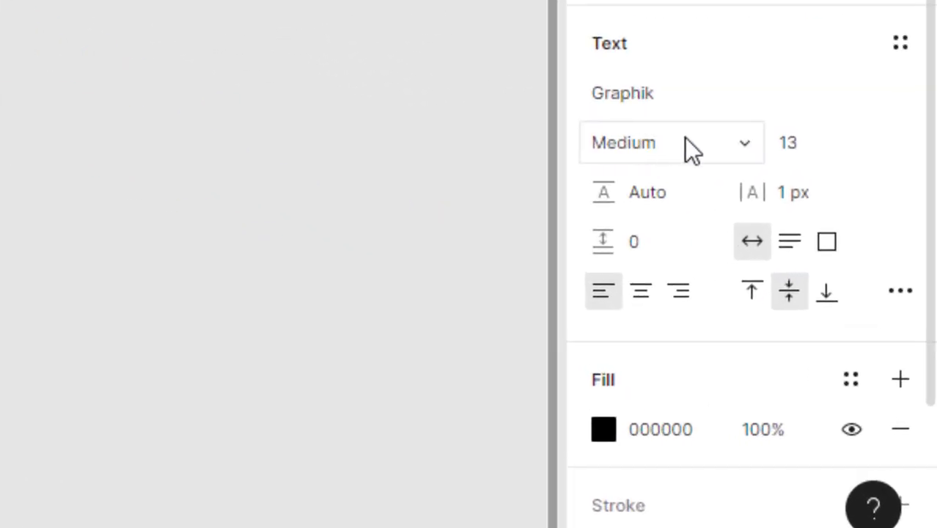
Set the name text to Graphik Medium at font size 20
click(684, 139)
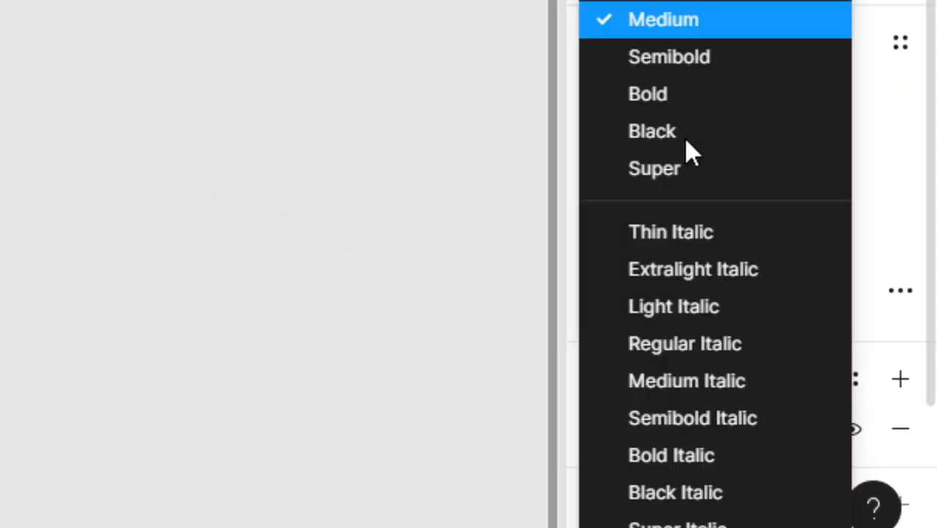
click(675, 94)
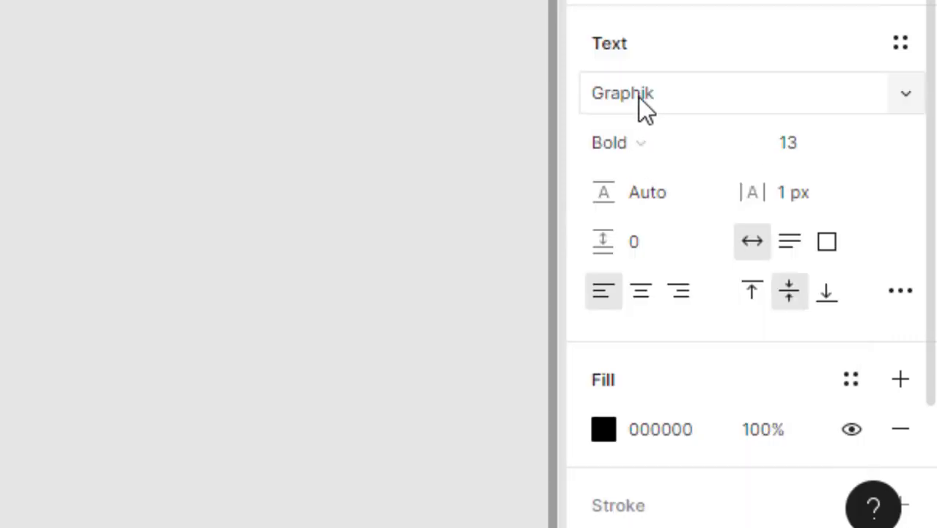
key(ctrl+z)
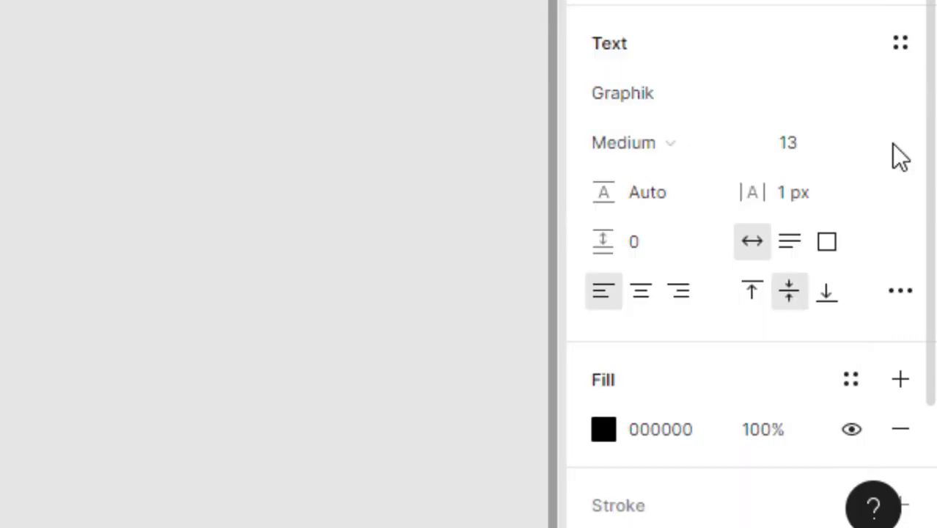
click(842, 153)
click(865, 146)
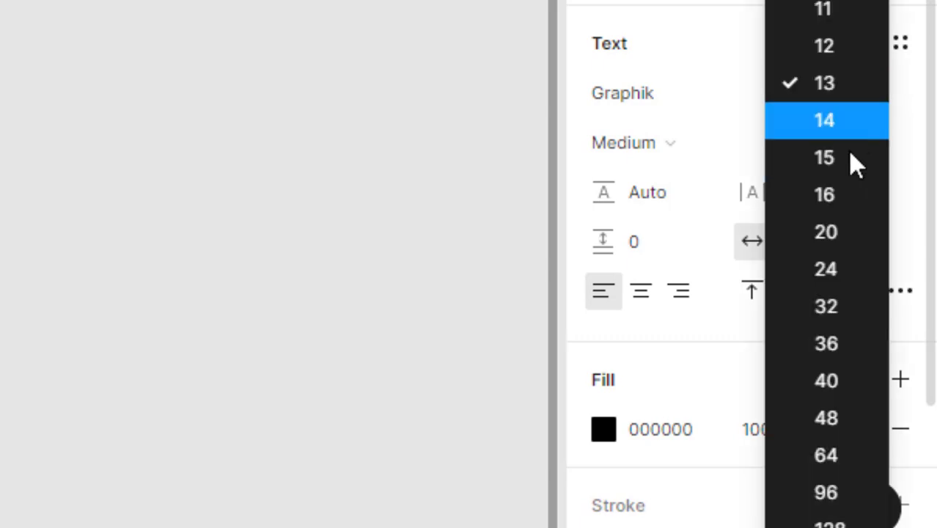
click(832, 192)
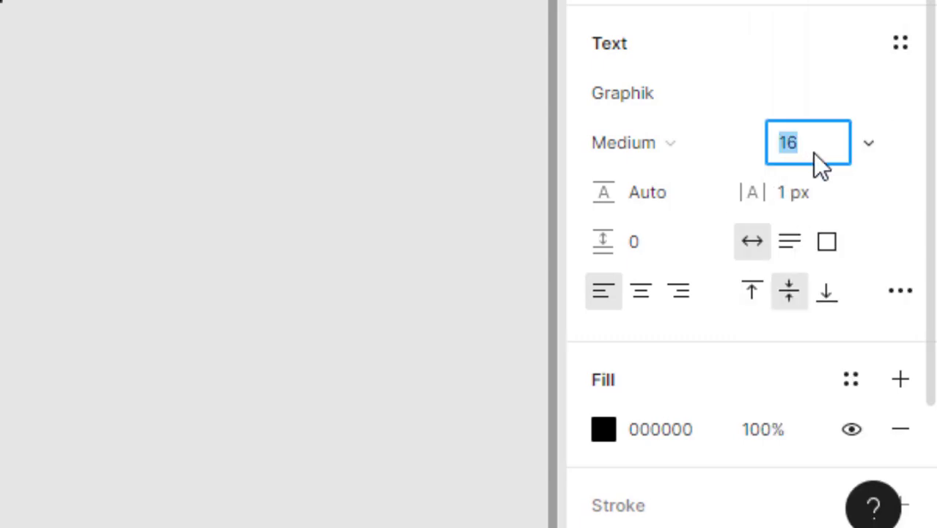
text(20)
key(Return)
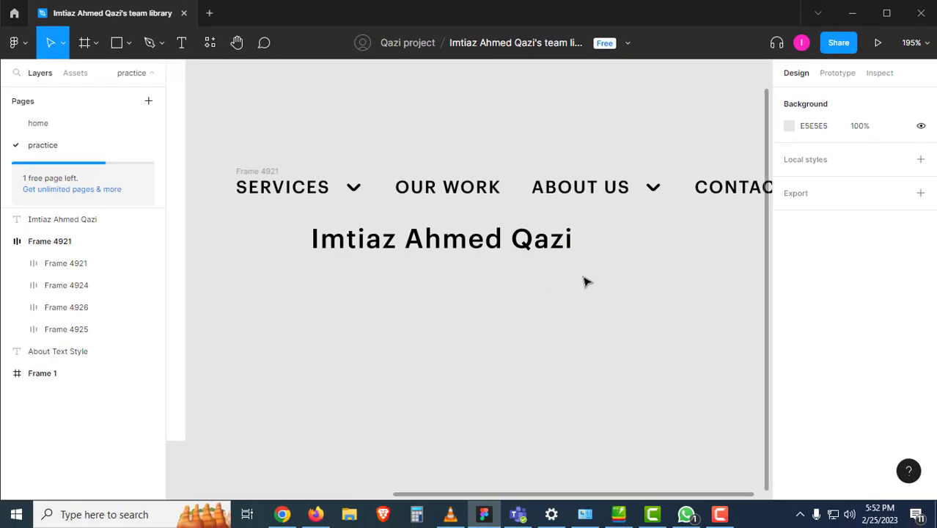
click(523, 249)
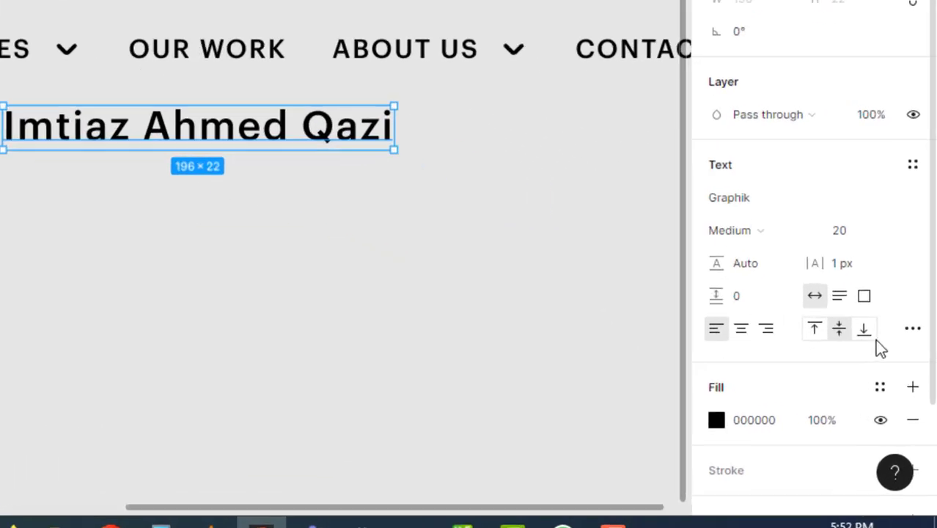
click(908, 285)
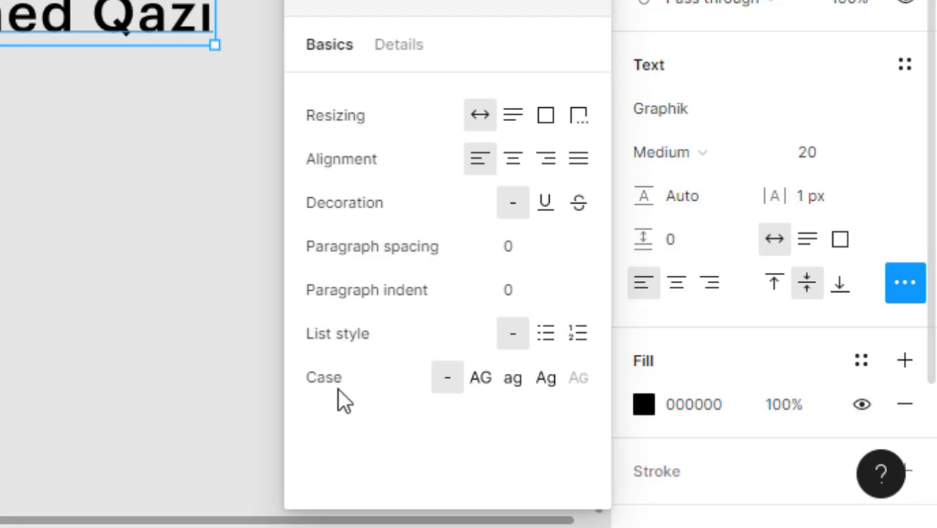
click(88, 255)
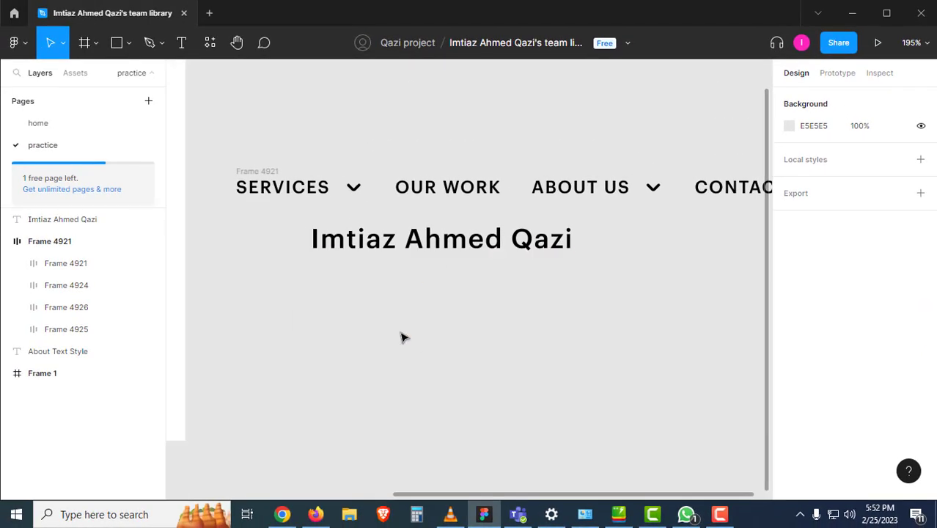
Write the full name in lowercase in a new Notepad document, copy it, and minimise Notepad
key(super+r)
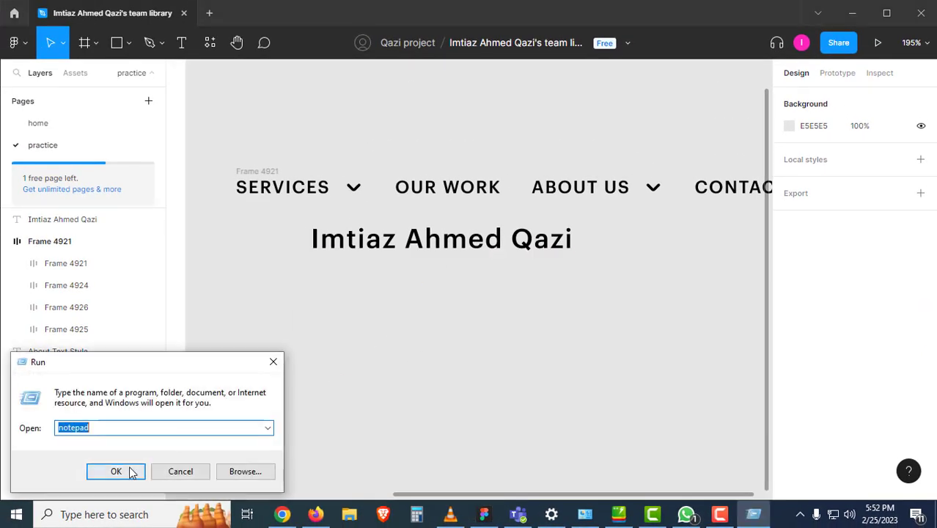
click(129, 470)
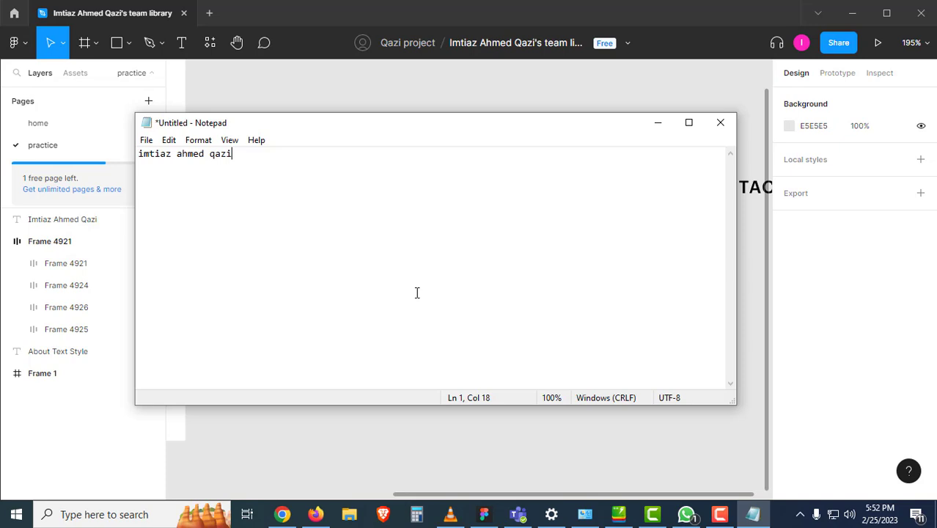
scroll(431, 344, up, 15)
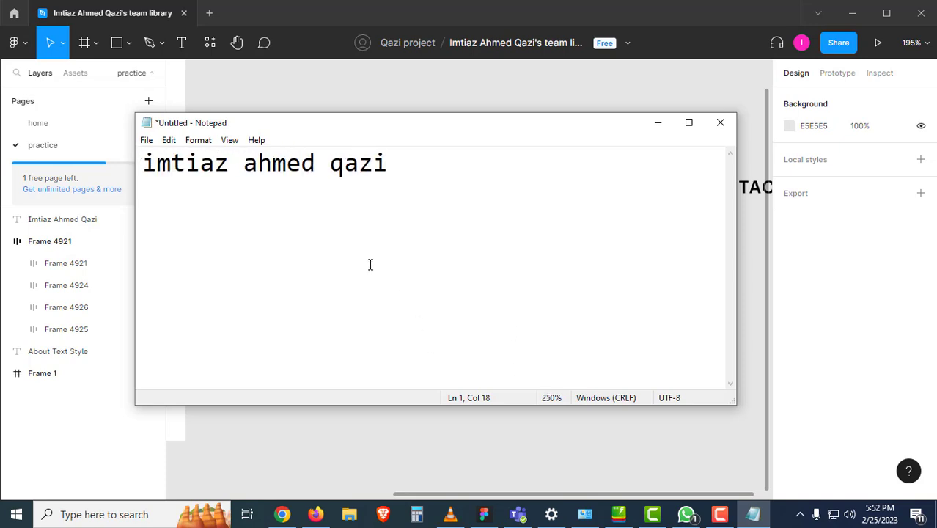
key(ctrl+a)
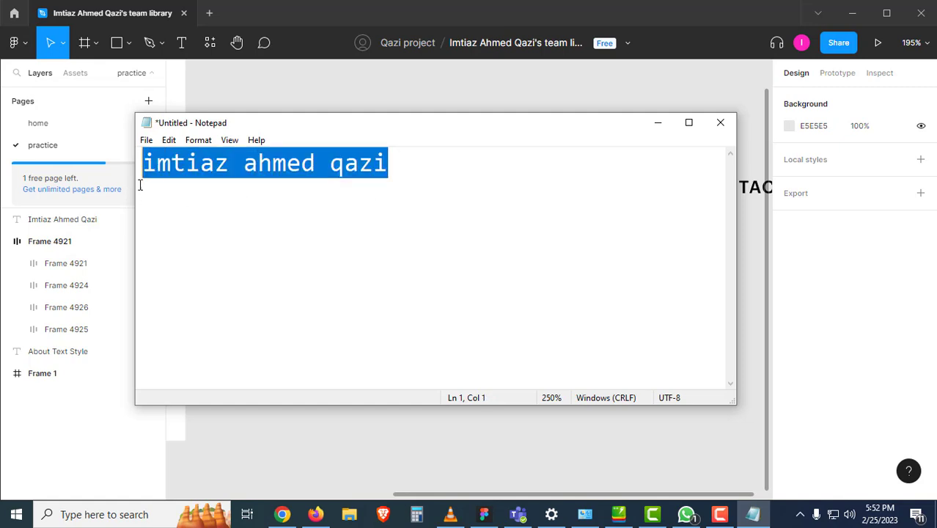
click(169, 140)
click(206, 189)
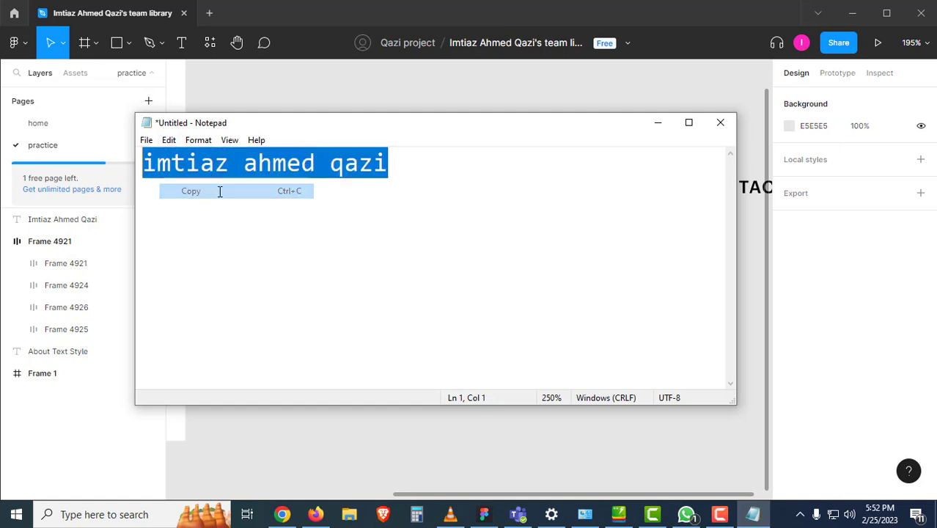
click(657, 123)
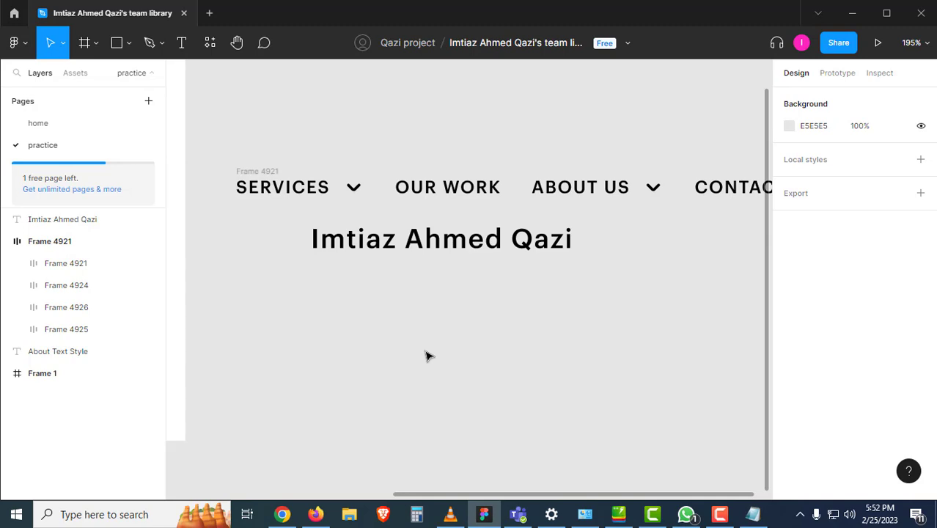
Paste the lowercase name as a new text layer just below the first name line
key(t)
click(341, 309)
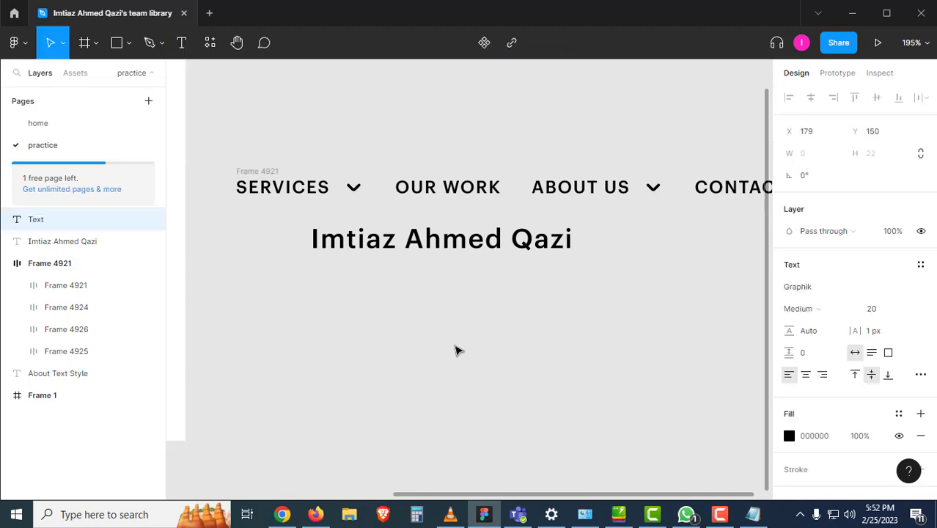
key(ctrl+v)
key(Escape)
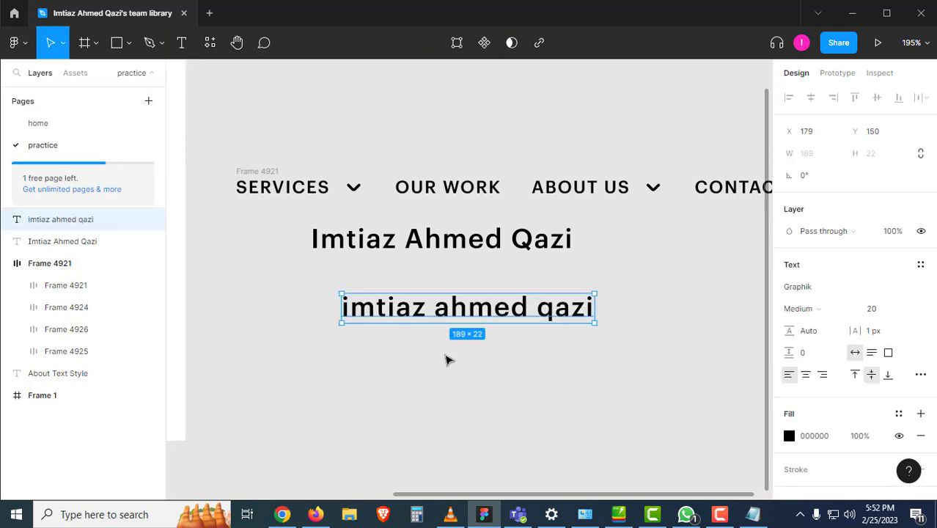
click(427, 366)
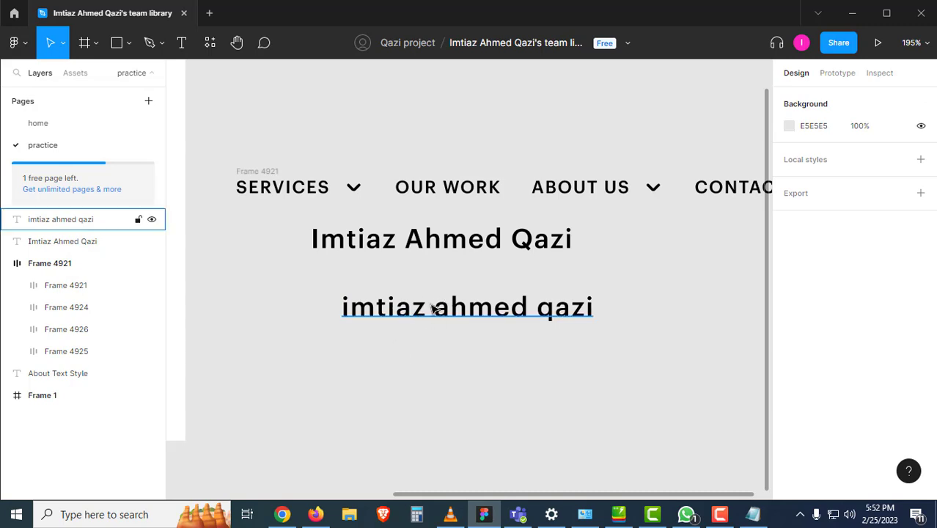
drag(475, 312, 440, 296)
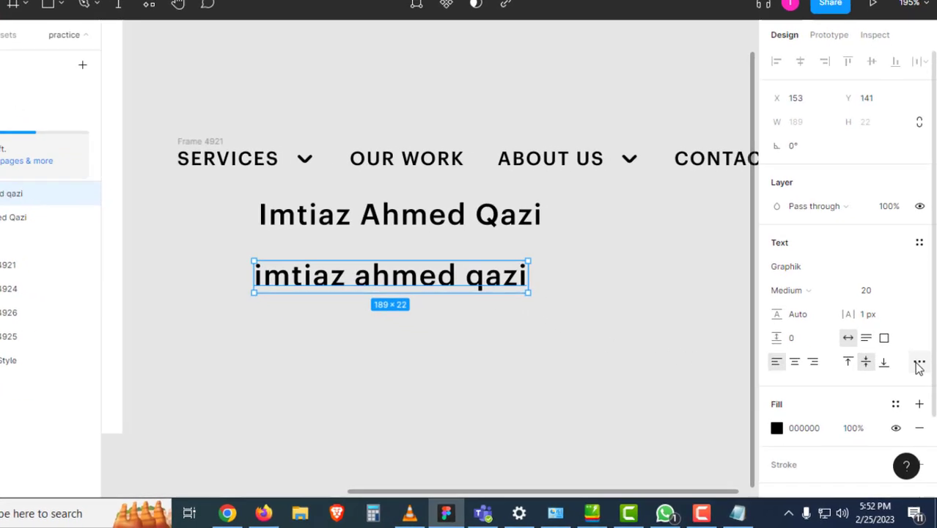
Set the new name line's case to Title case after trying uppercase and lowercase
click(920, 375)
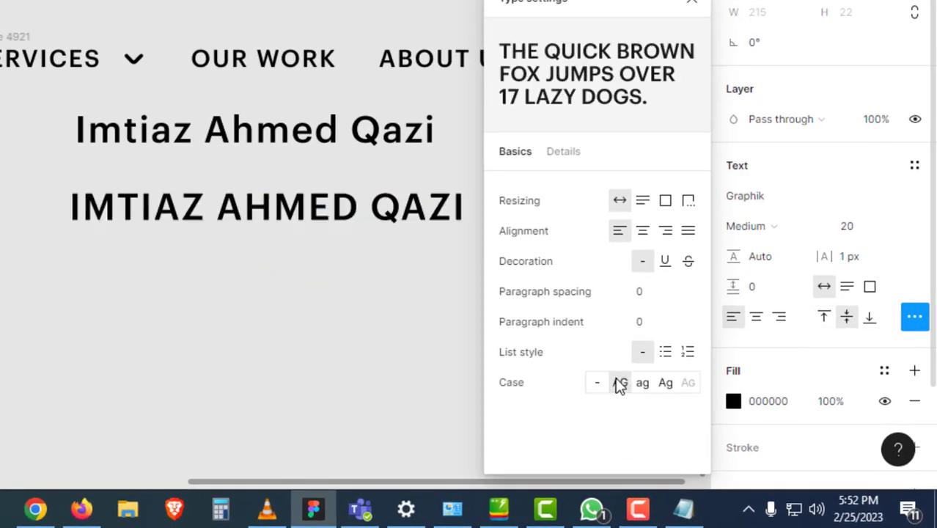
click(619, 382)
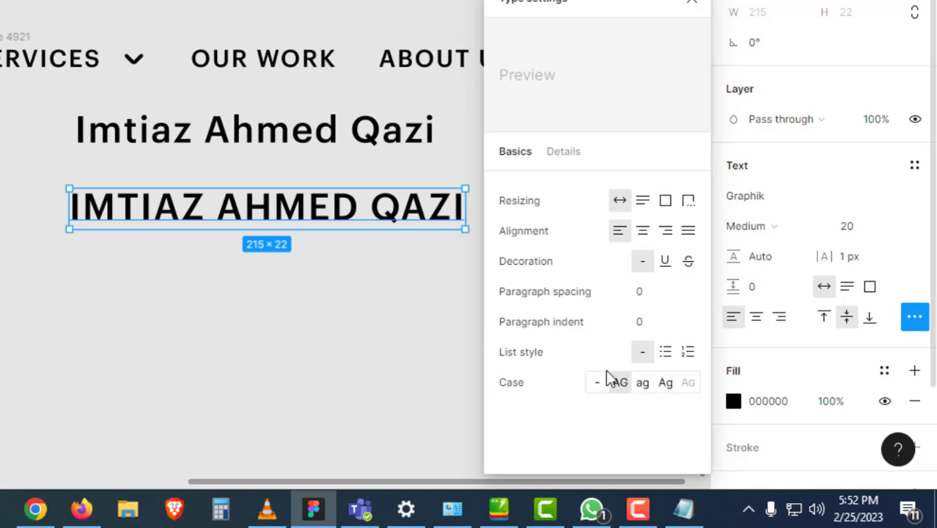
click(642, 384)
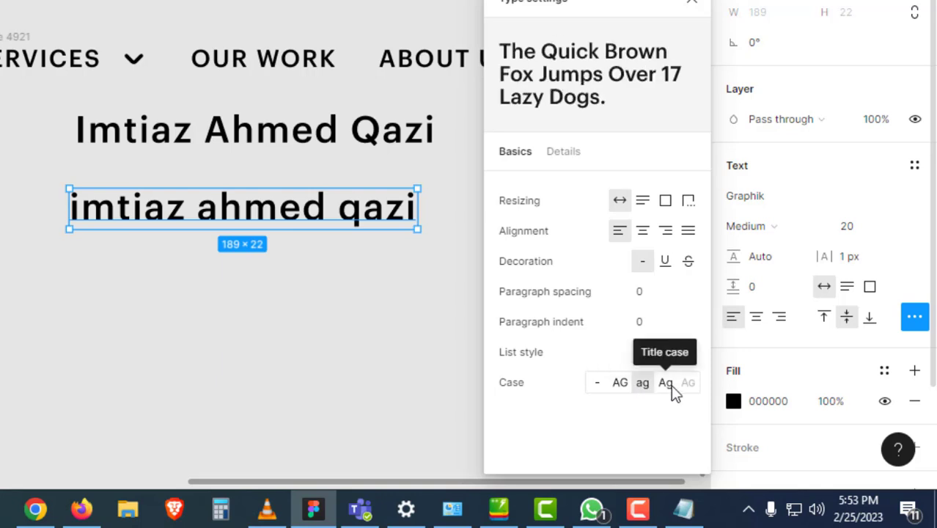
click(666, 383)
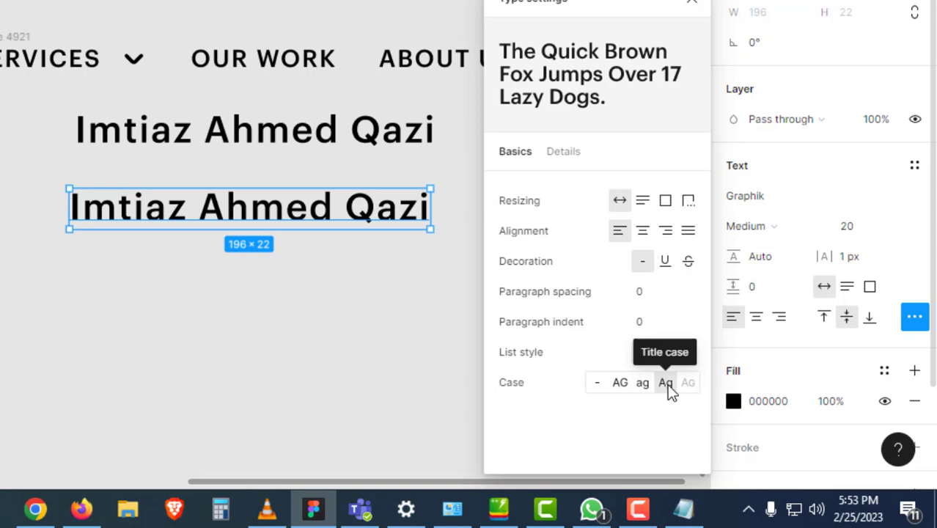
click(302, 297)
click(359, 218)
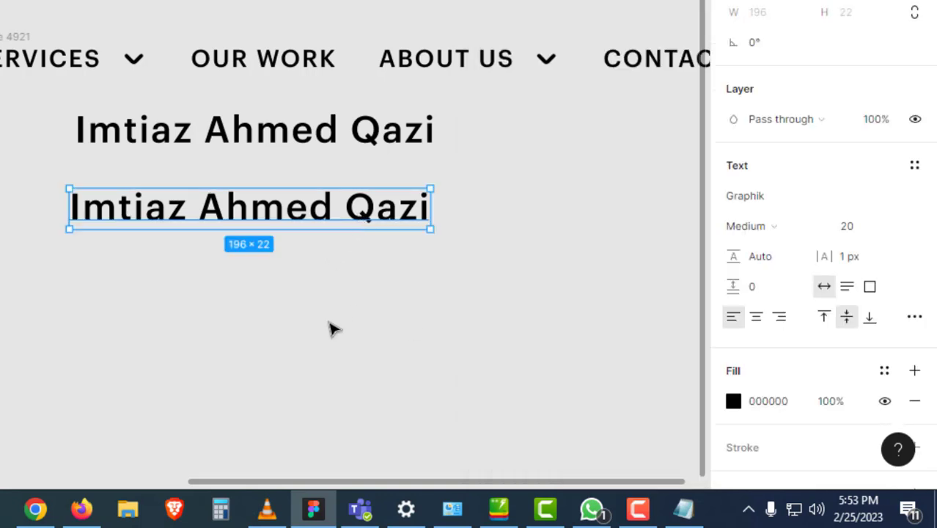
click(334, 329)
Retype the name in Notepad in all capitals, select it, and return to Figma
click(683, 509)
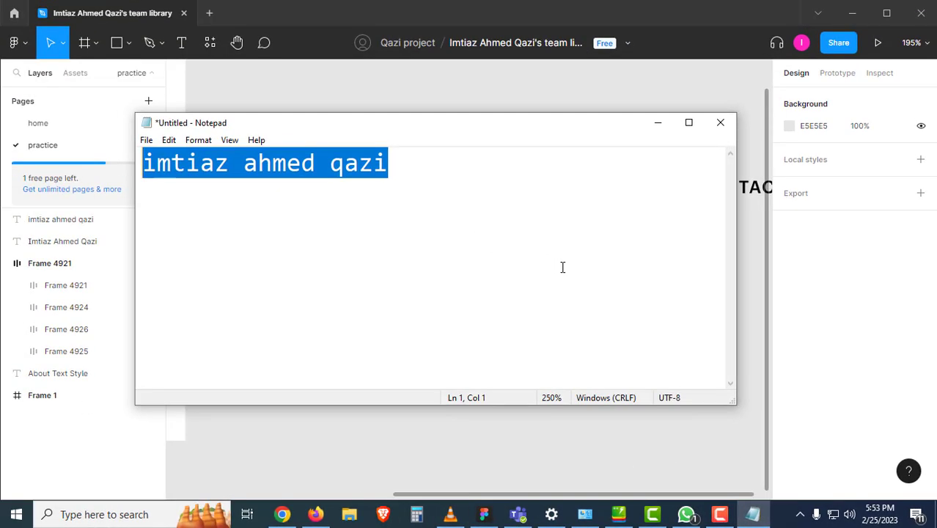
text(IMTIAZ AHME)
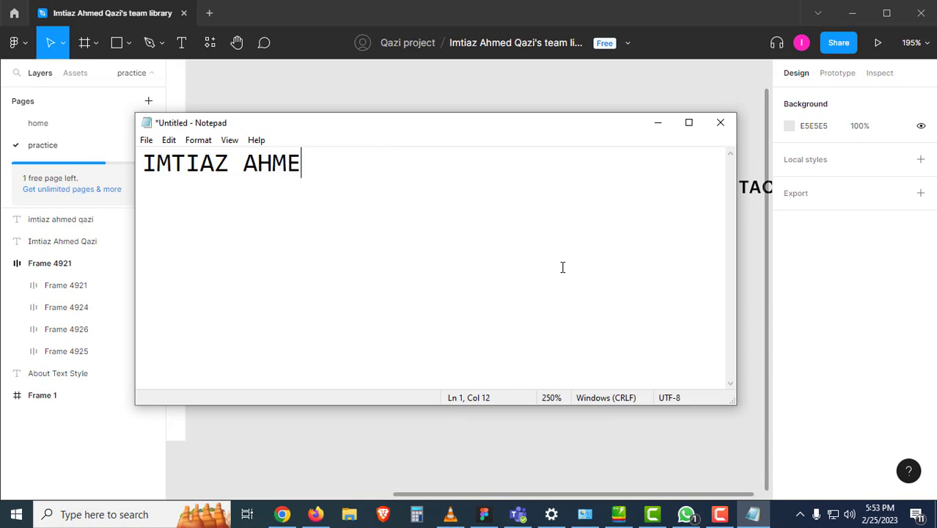
text(D QAZI)
key(ctrl+a)
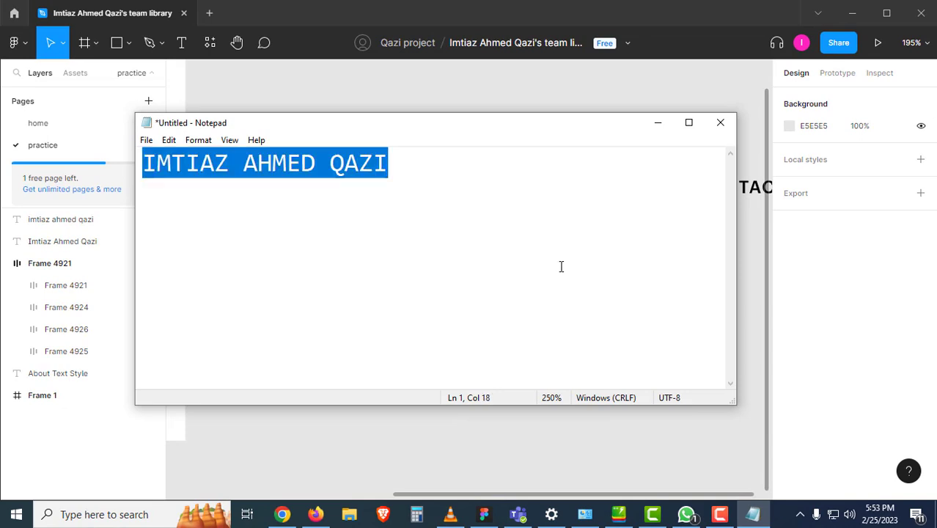
key(alt+Tab)
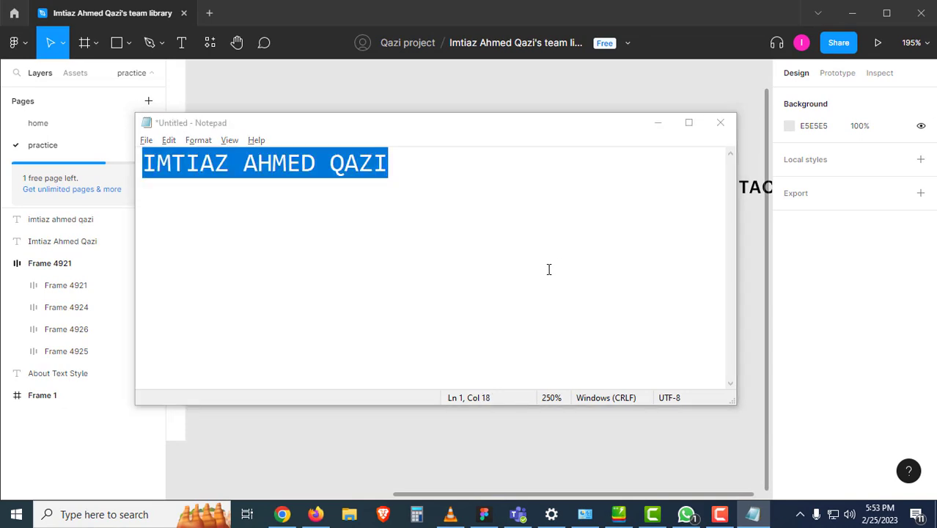
click(462, 88)
Reset the second name line's case to As typed so it shows lowercase
click(512, 294)
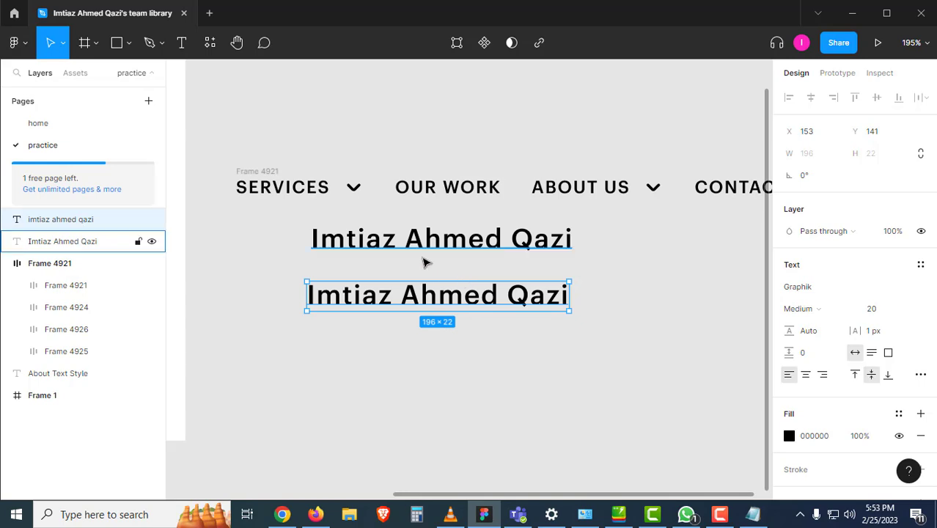
click(920, 375)
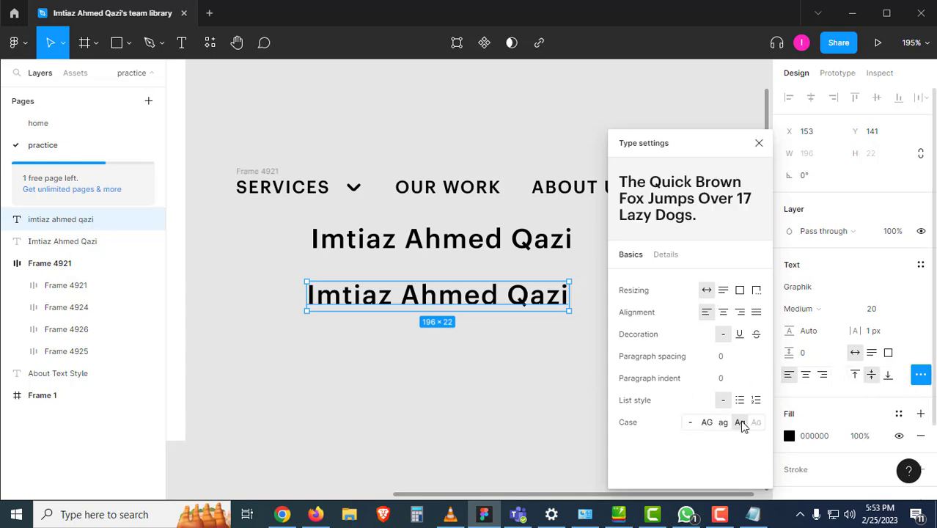
click(692, 427)
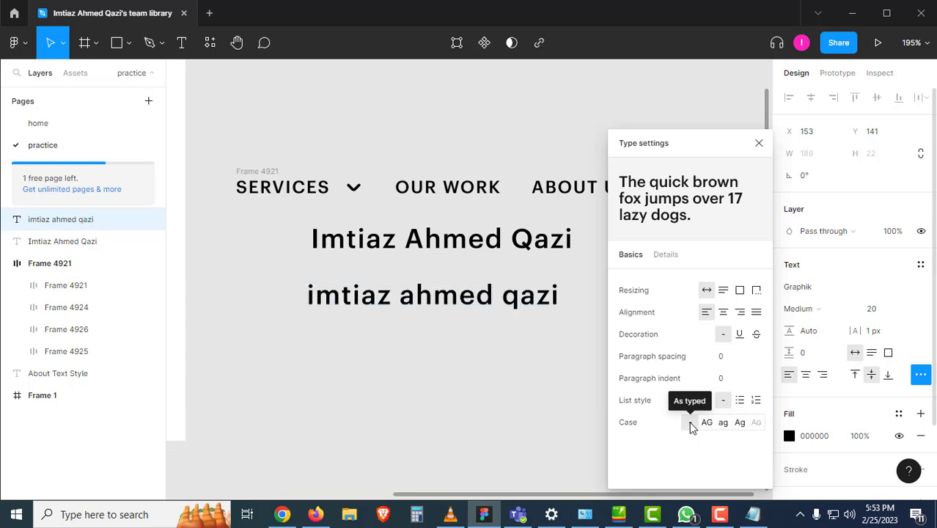
click(560, 389)
Copy the capitalised name from Notepad and paste it as a new text layer below the names
click(752, 514)
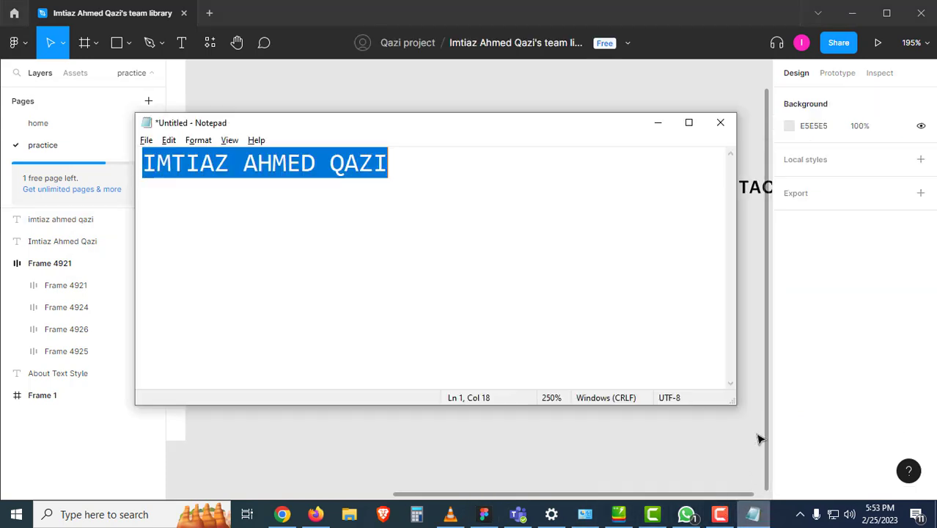
right_click(293, 169)
click(349, 213)
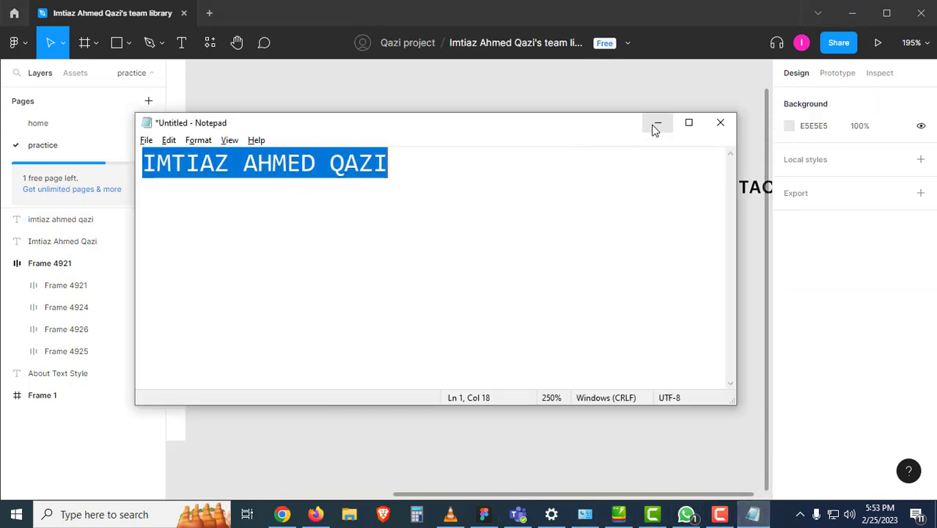
click(656, 124)
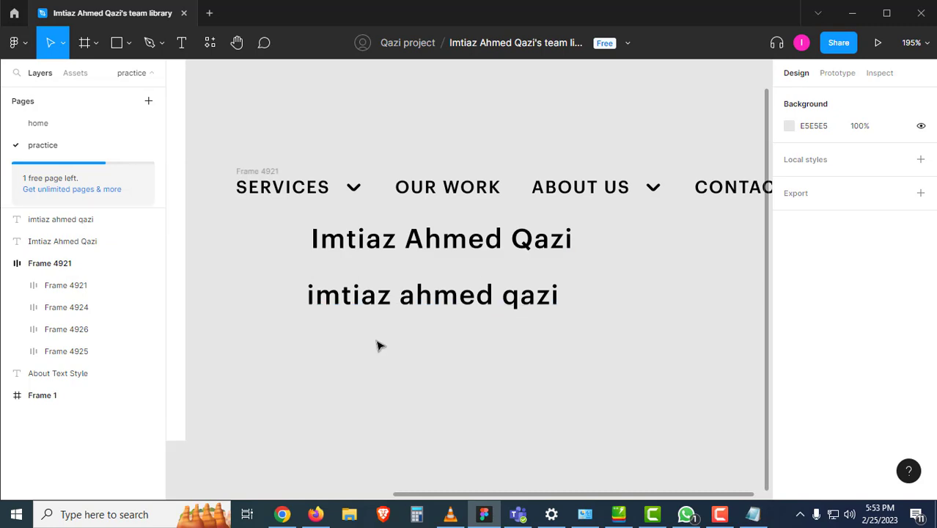
key(t)
click(360, 345)
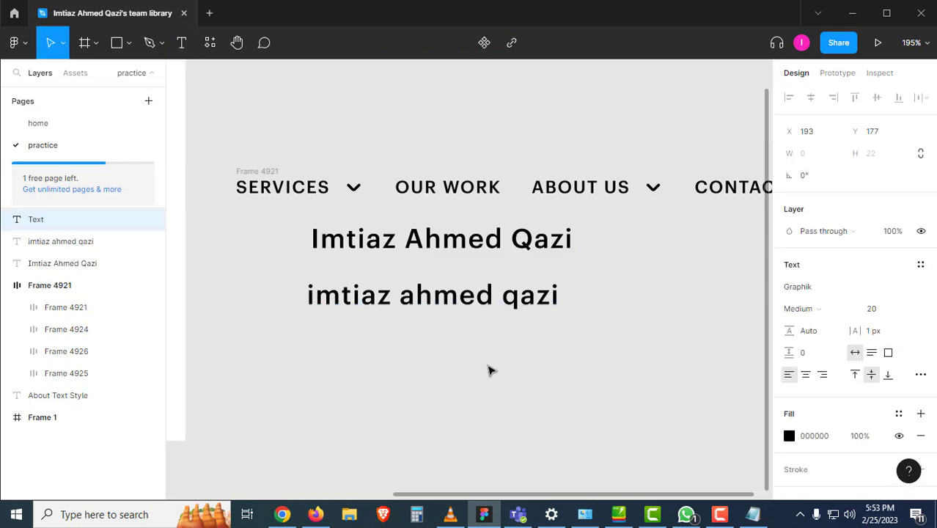
key(ctrl+v)
Move the capitalised name under the other name lines and try lowercase on it
key(Escape)
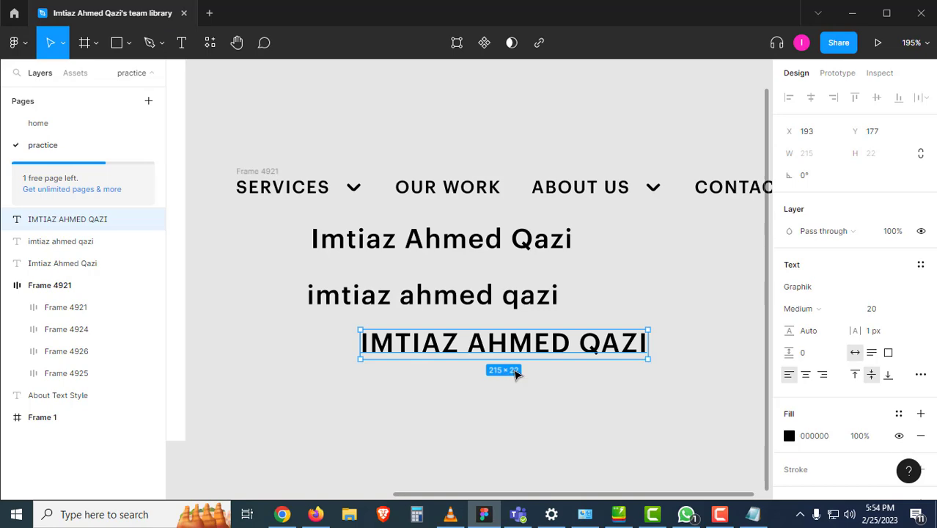
key(Escape)
click(595, 354)
drag(595, 353, 551, 361)
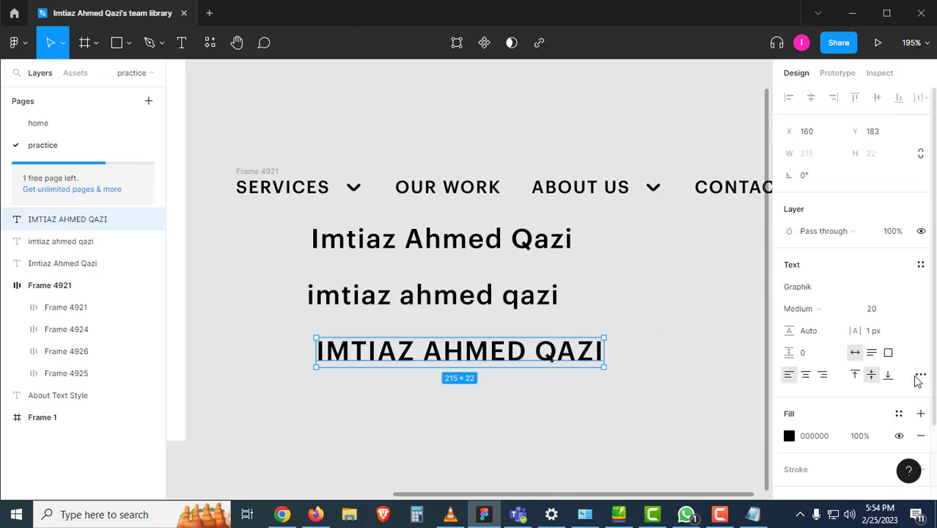
click(921, 374)
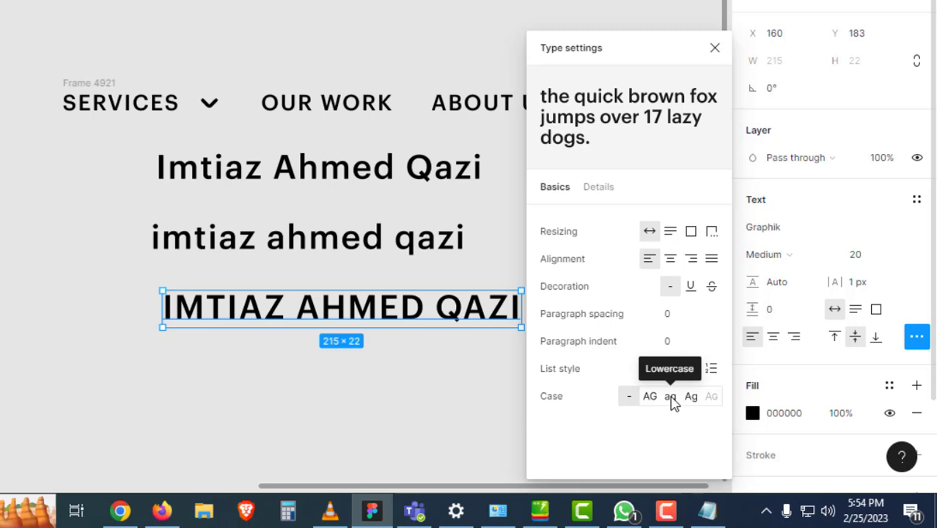
click(670, 399)
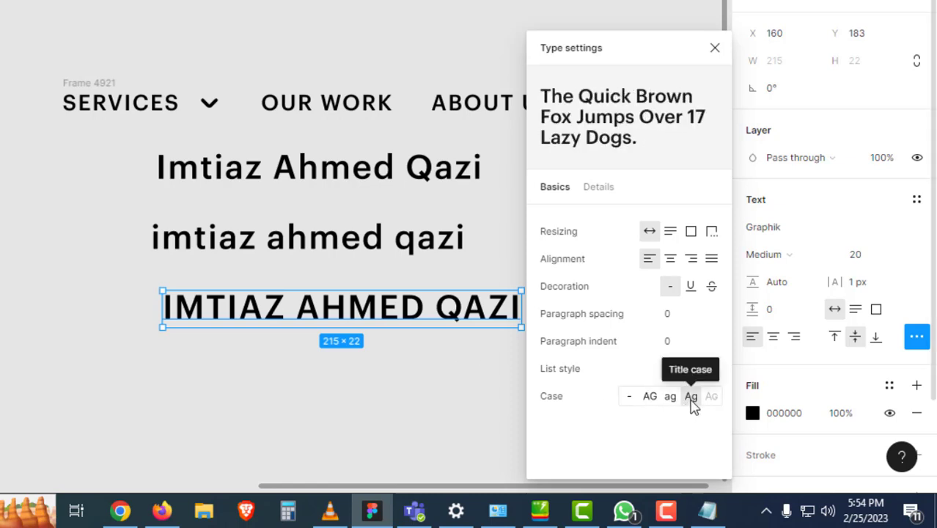
Set the middle name line to Title case and bring Notepad back to the front
click(384, 236)
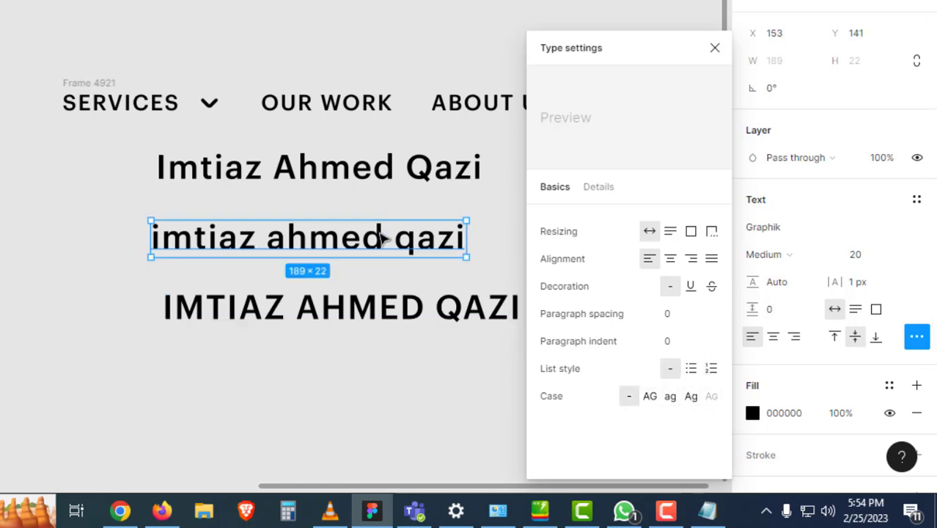
click(690, 396)
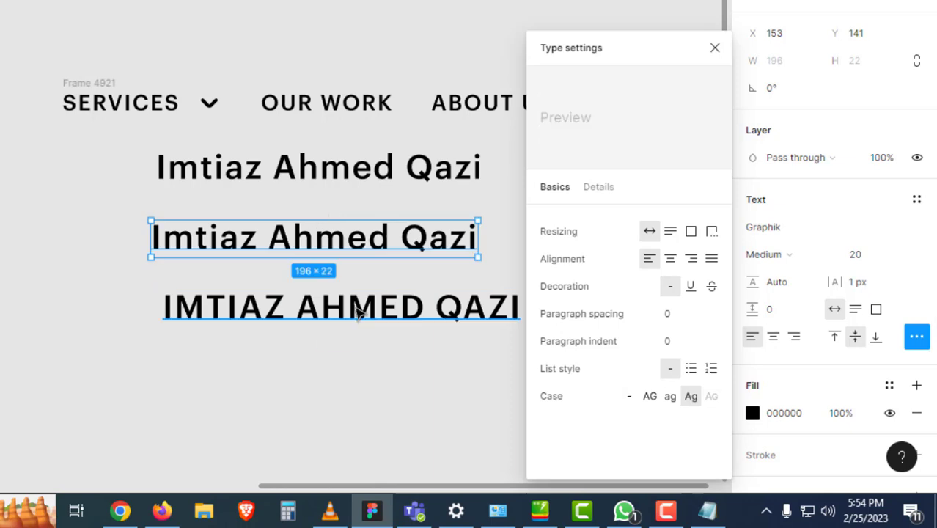
key(Tab)
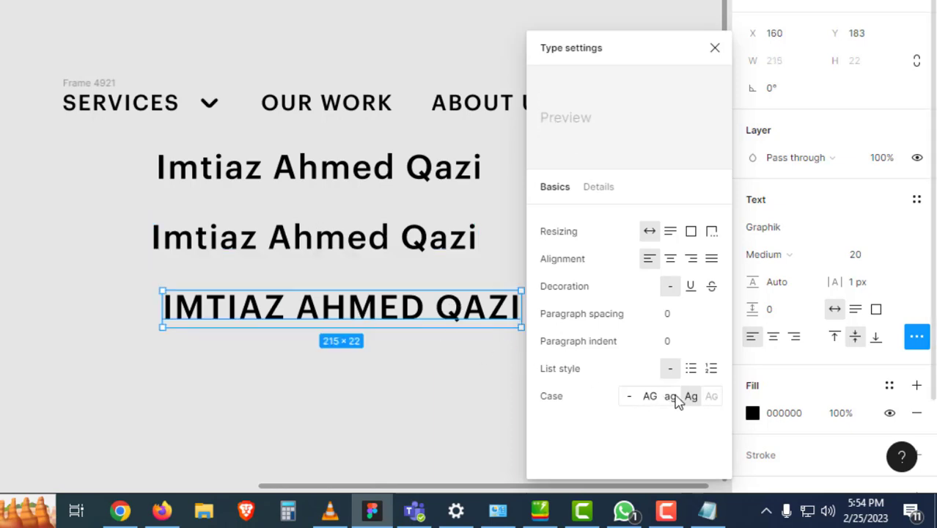
click(702, 508)
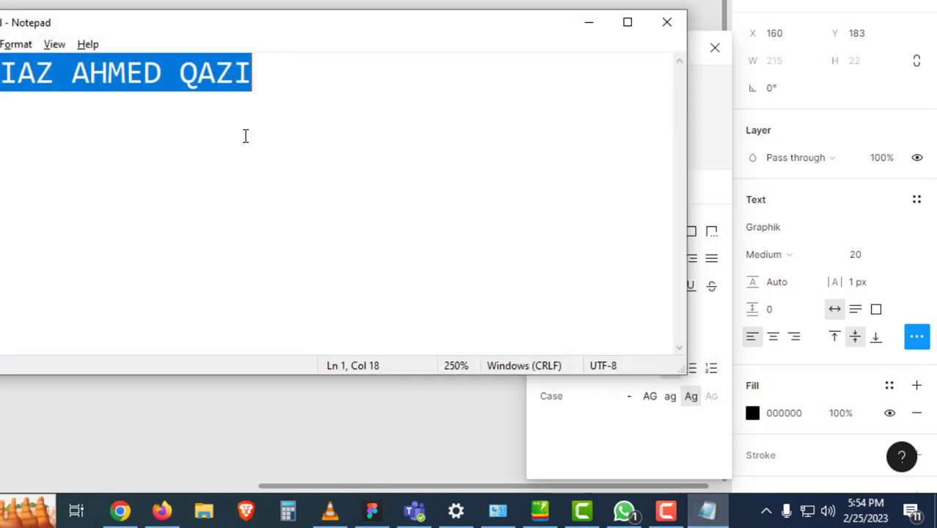
Clear the case setting on the capitalised name line in Figma
click(590, 24)
click(287, 407)
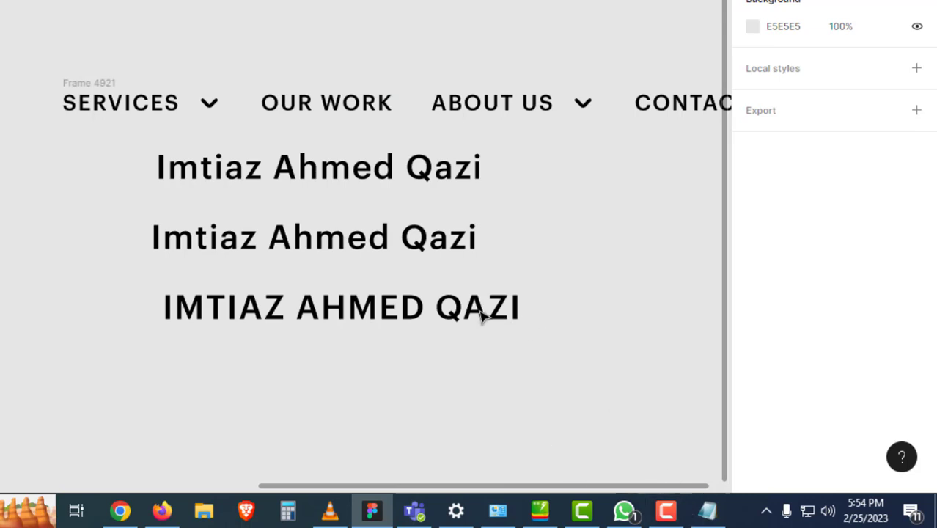
click(501, 316)
click(916, 336)
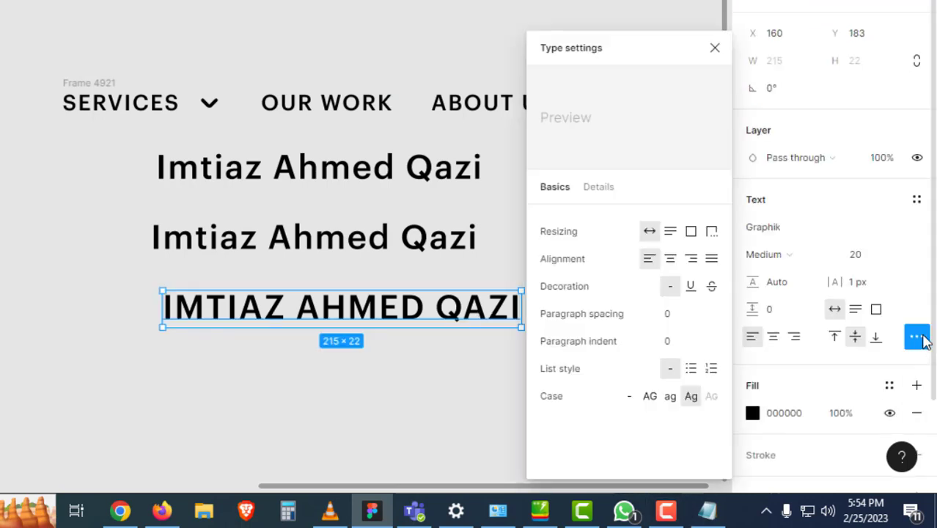
click(629, 400)
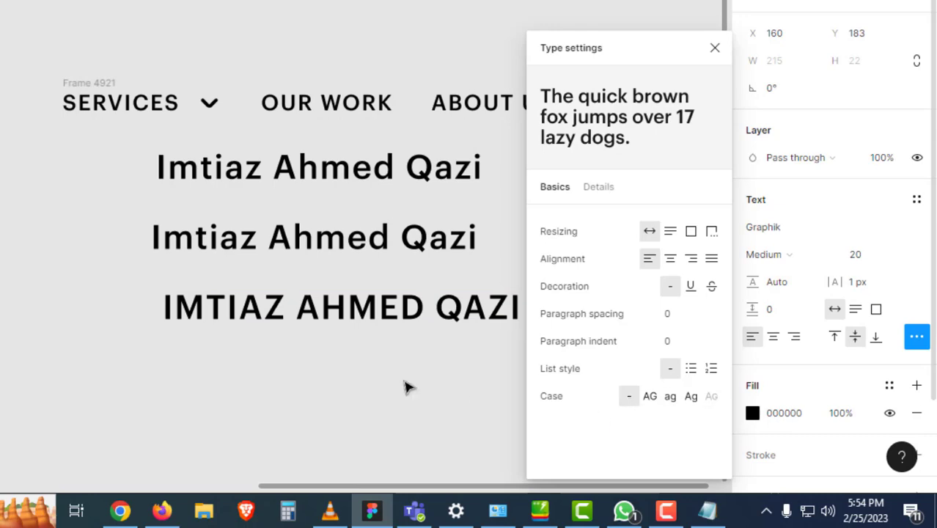
click(320, 373)
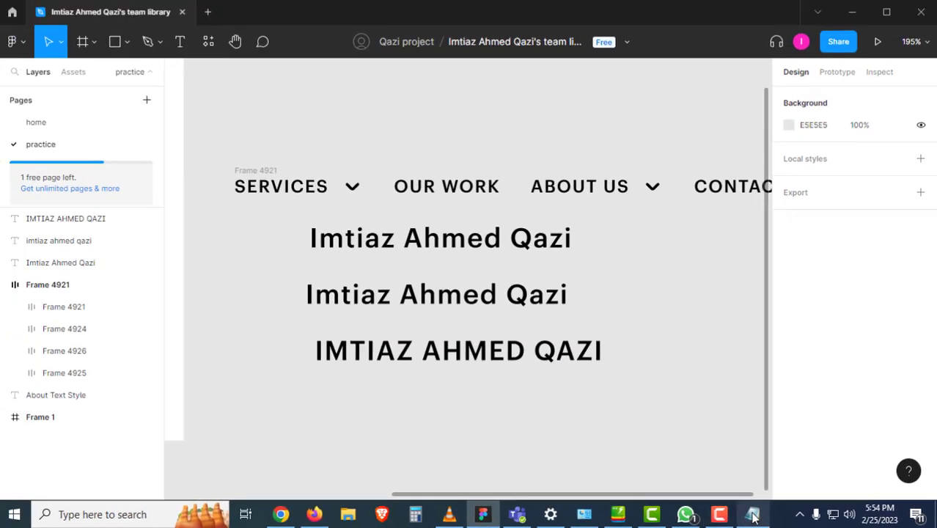
Replace the Notepad text with 'home, about us, services' and select the word 'home'
key(alt+Tab)
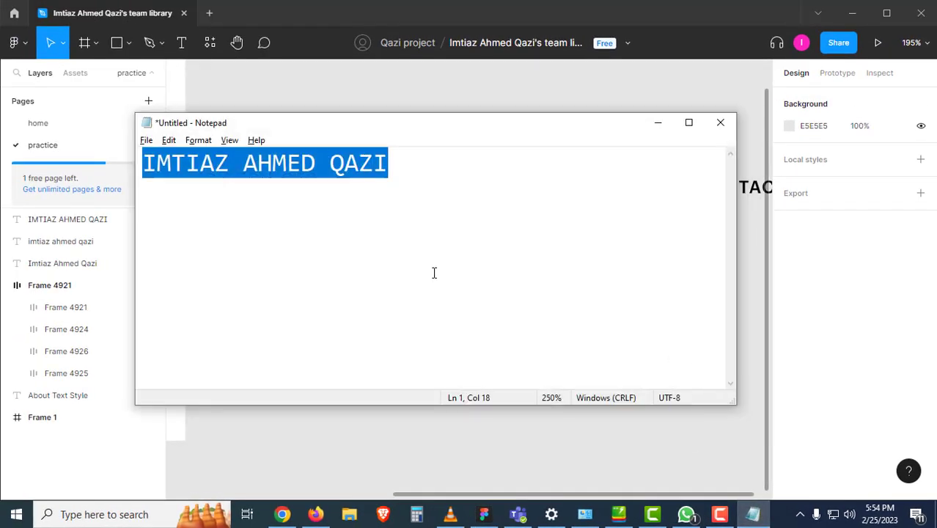
text(HOM)
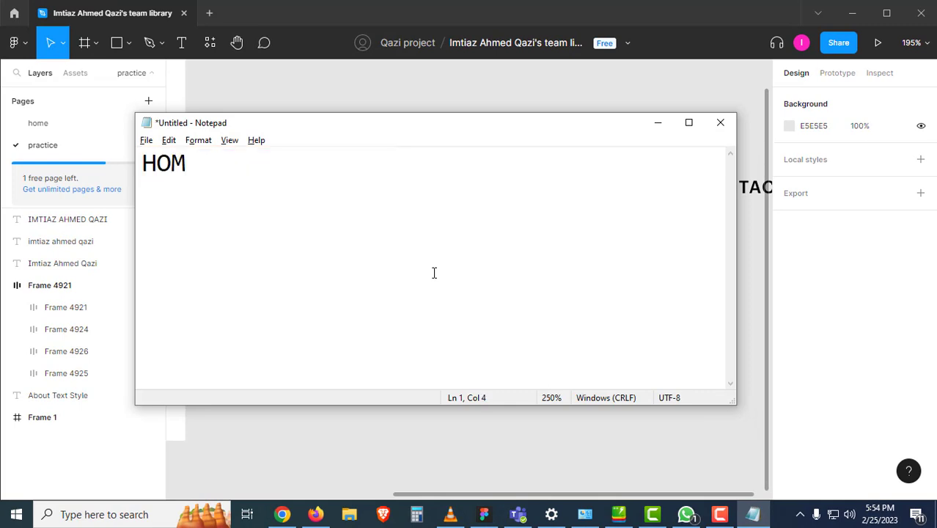
key(BackSpace)
key(BackSpace)
key(BackSpace)
text(home, about us, se)
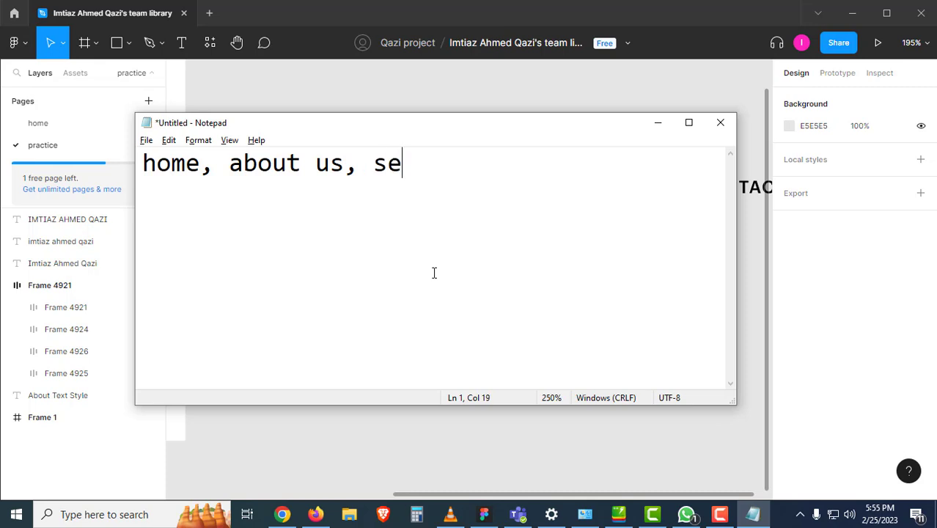
text(rvices)
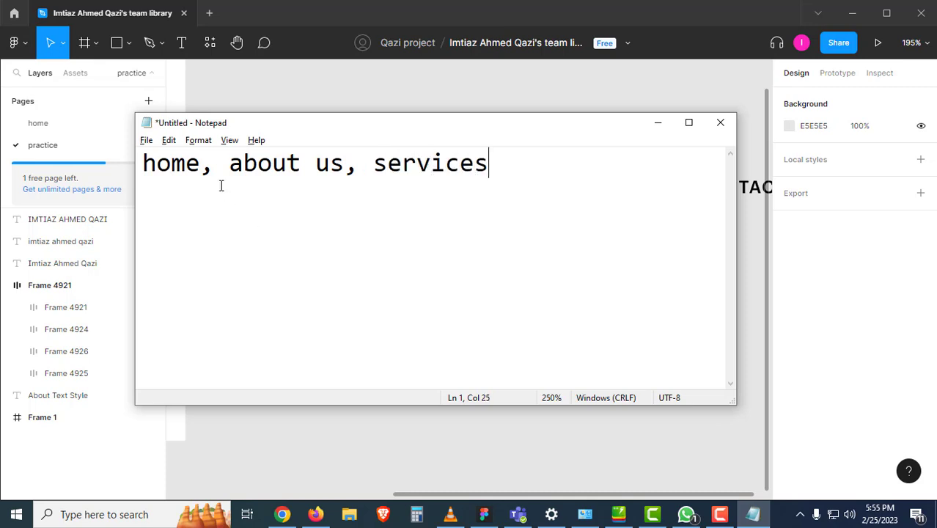
drag(206, 162, 142, 163)
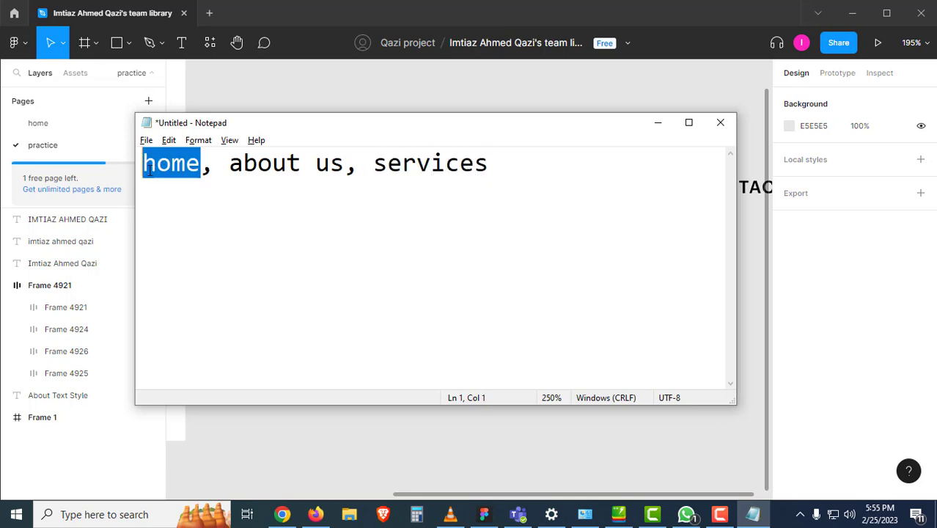
click(173, 141)
Copy 'home' and paste it as a new text label below the name headings
click(192, 190)
click(293, 110)
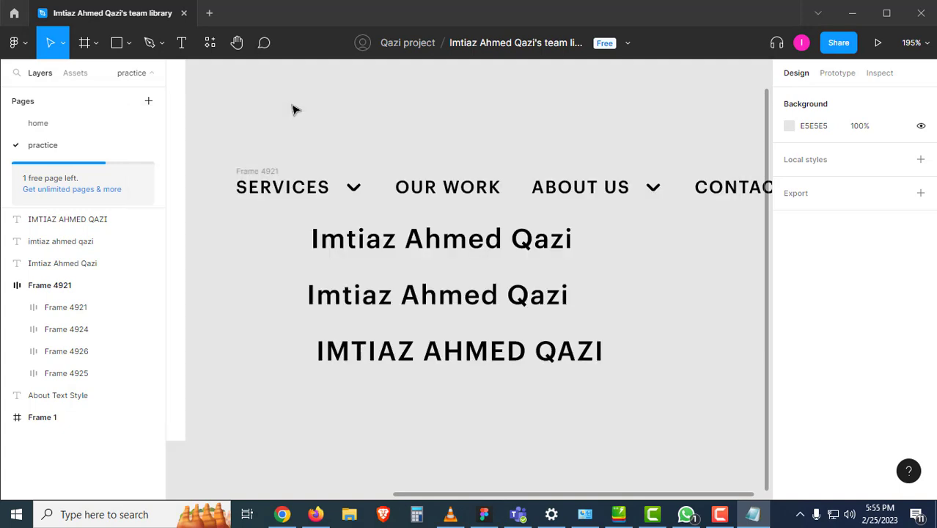
key(t)
click(329, 405)
key(ctrl+v)
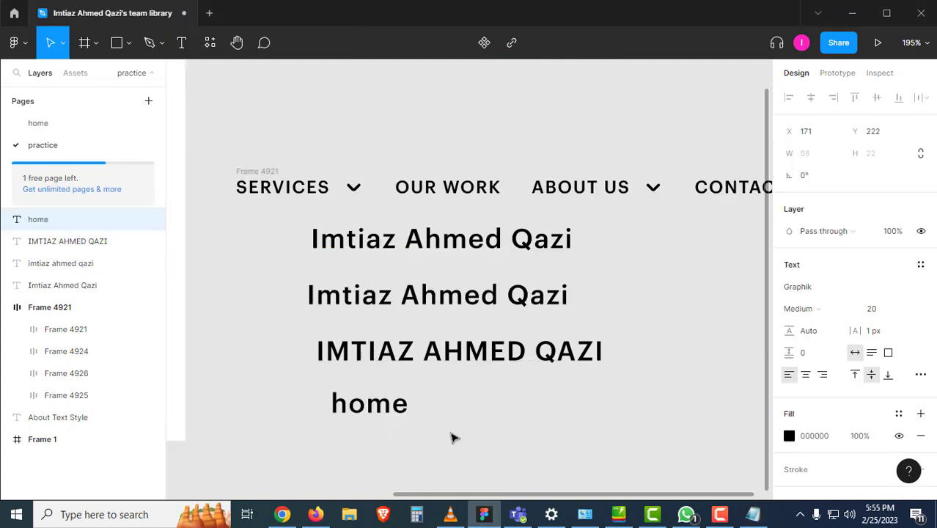
key(Escape)
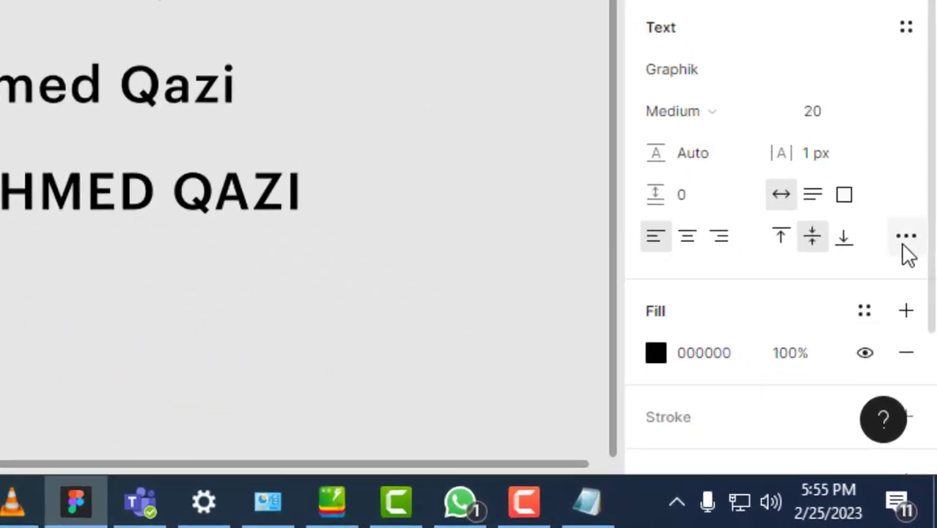
Set the home label to uppercase and duplicate it to the right
click(920, 373)
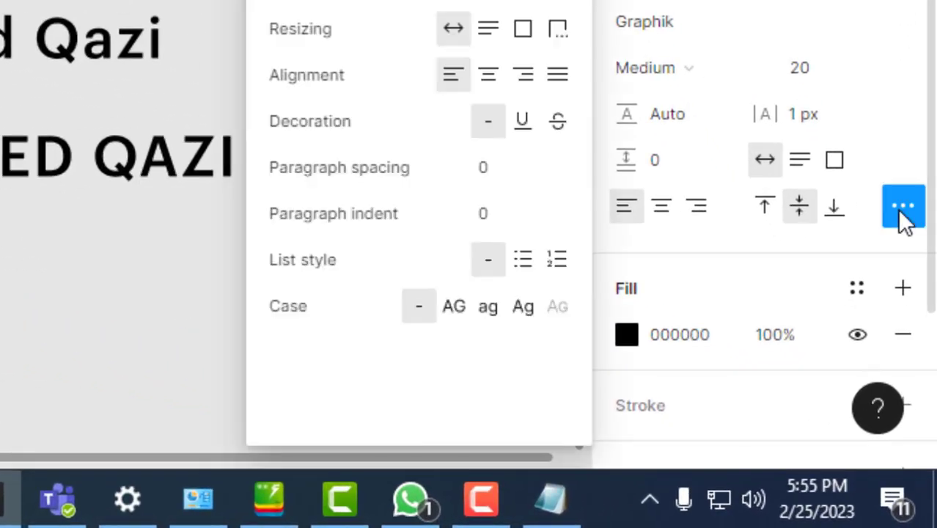
click(455, 305)
click(257, 402)
click(211, 365)
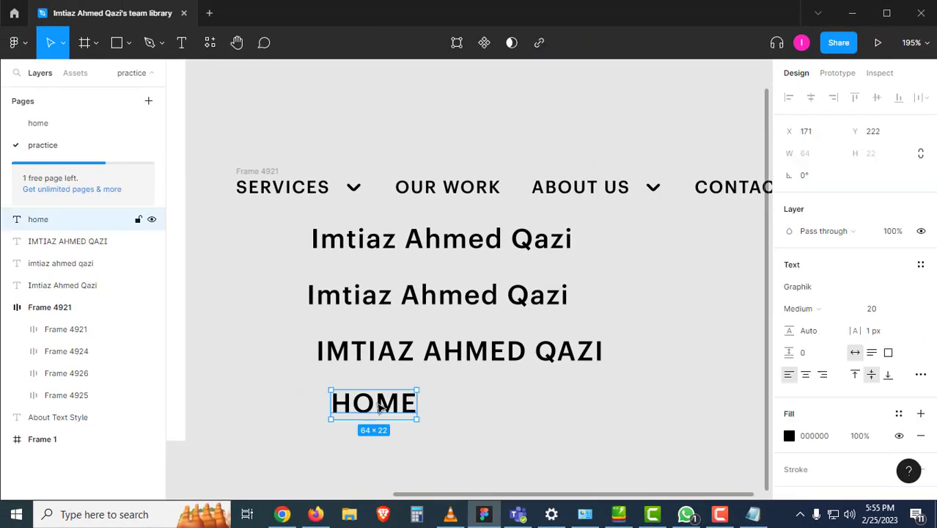
drag(401, 411, 527, 409)
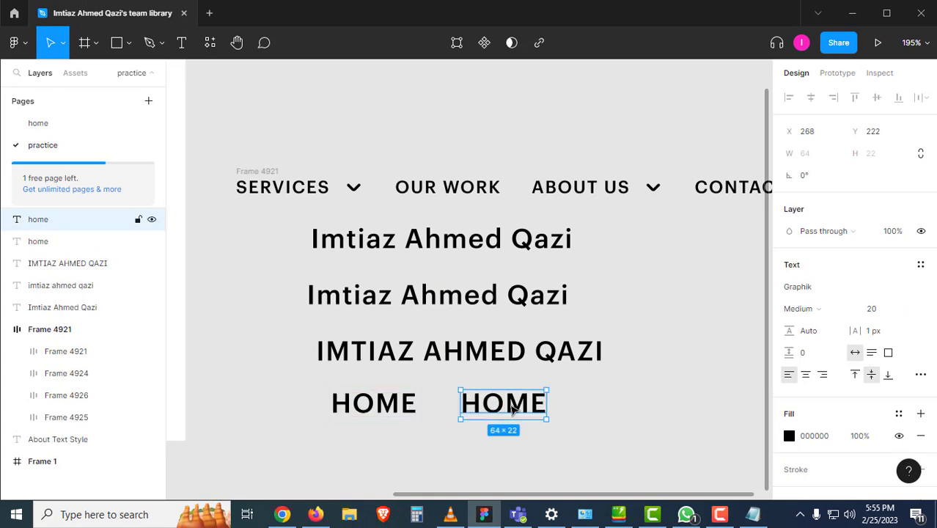
Retype the duplicated label beside HOME as 'services'
double_click(526, 408)
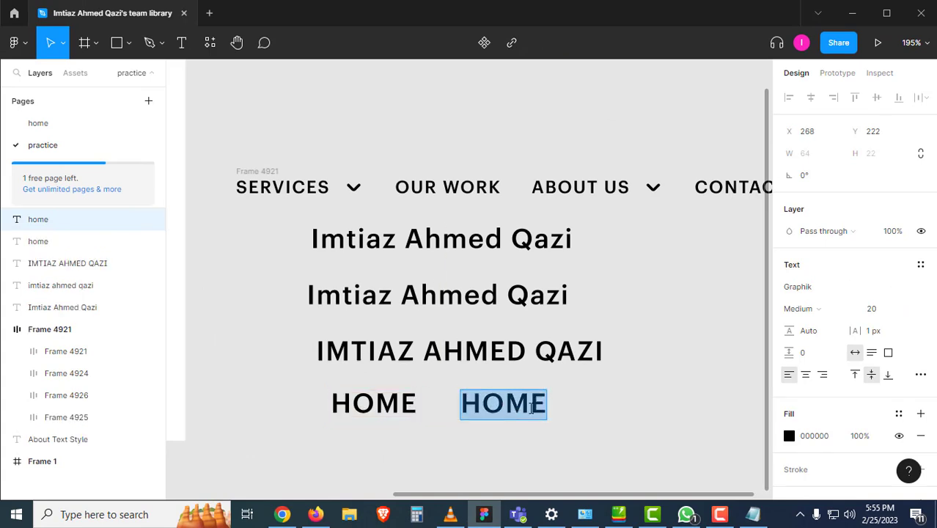
text(services)
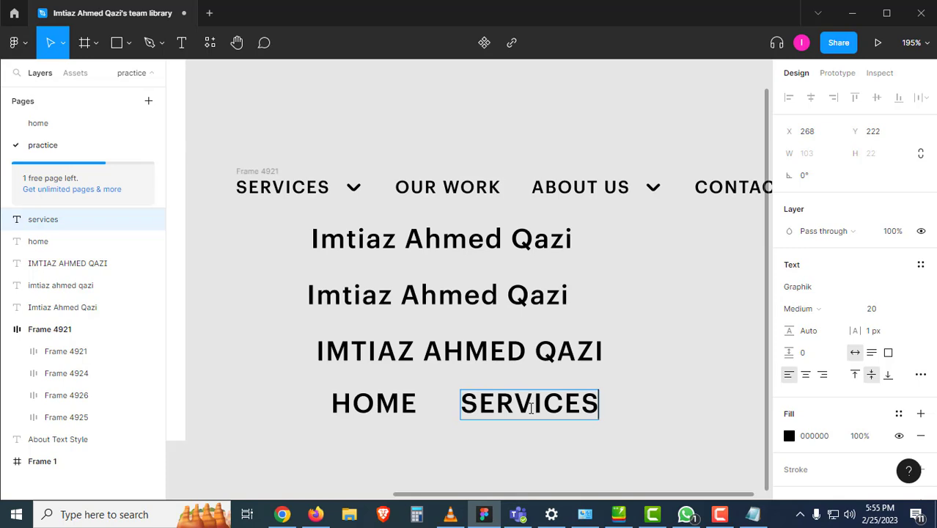
key(Escape)
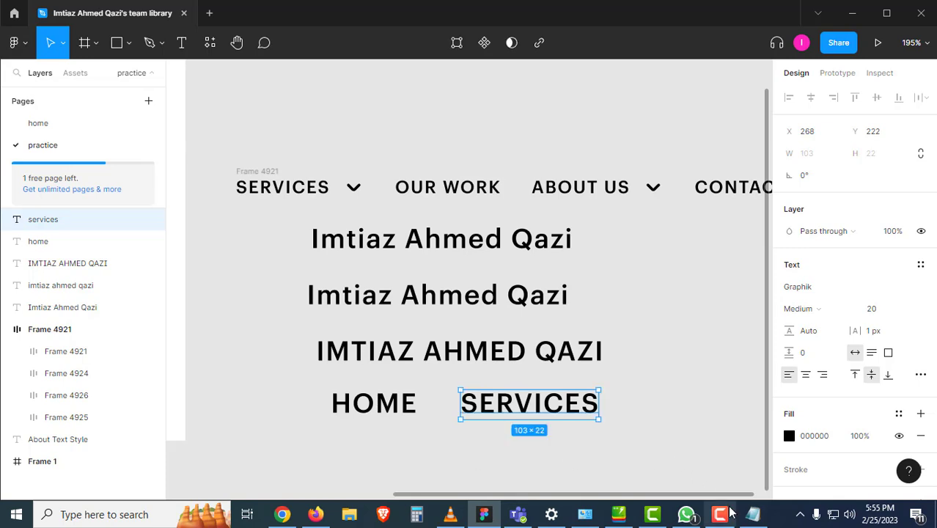
Copy 'about us' from Notepad and paste it over the label so it reads ABOUT US
click(752, 515)
drag(342, 167, 233, 173)
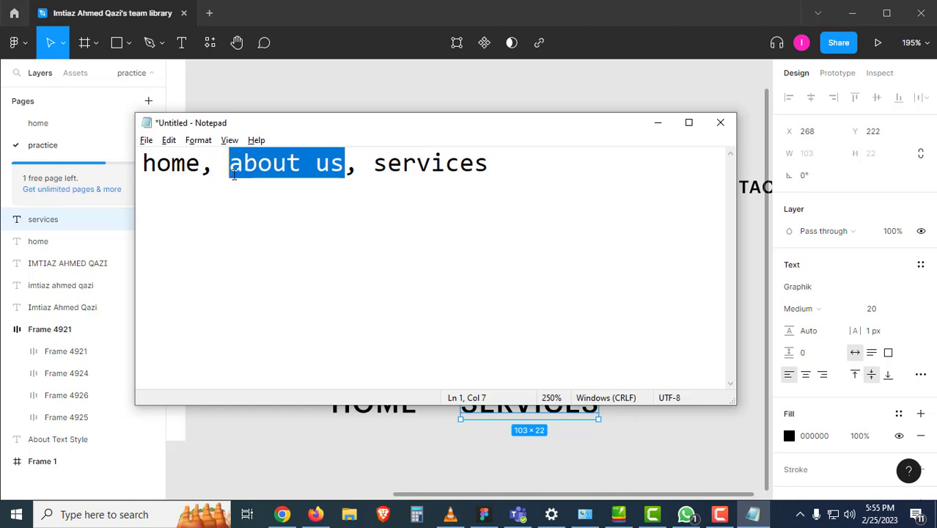
click(198, 140)
mouse_move(170, 140)
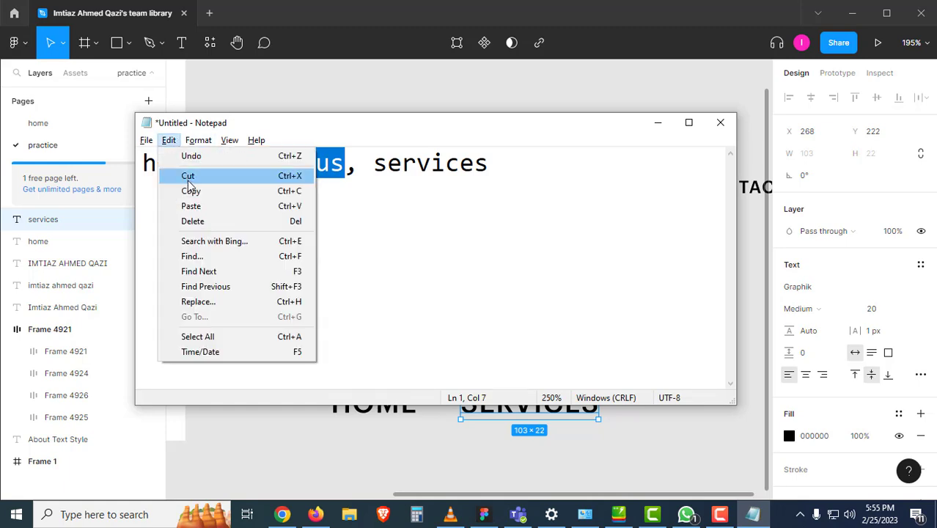
click(211, 192)
click(659, 128)
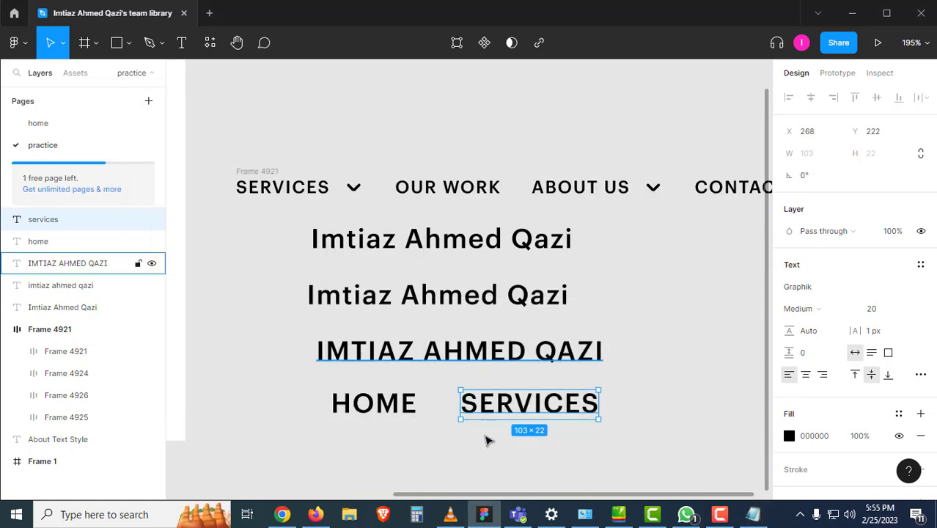
double_click(515, 410)
key(ctrl+v)
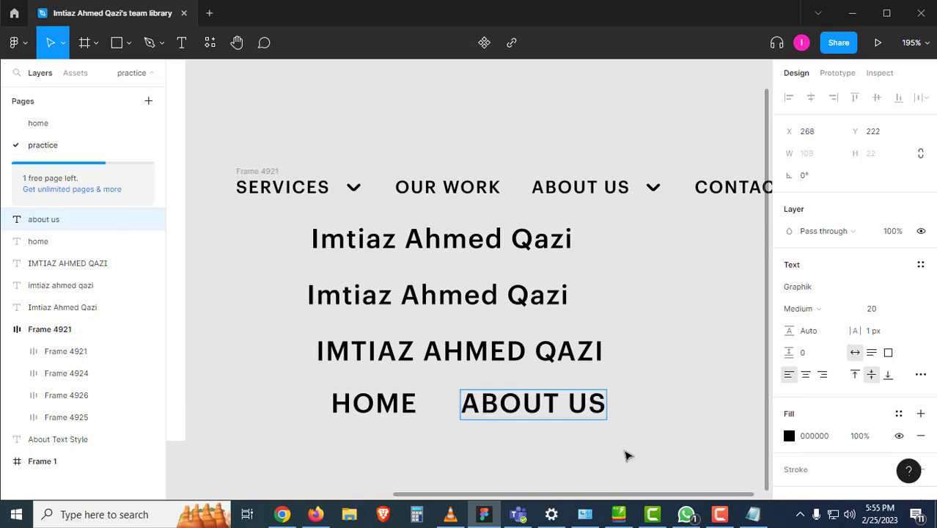
key(Escape)
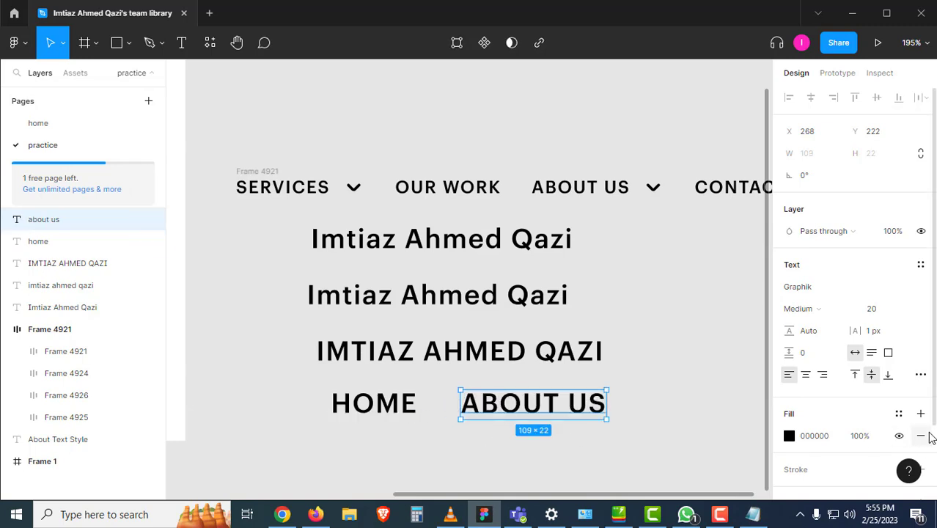
click(921, 375)
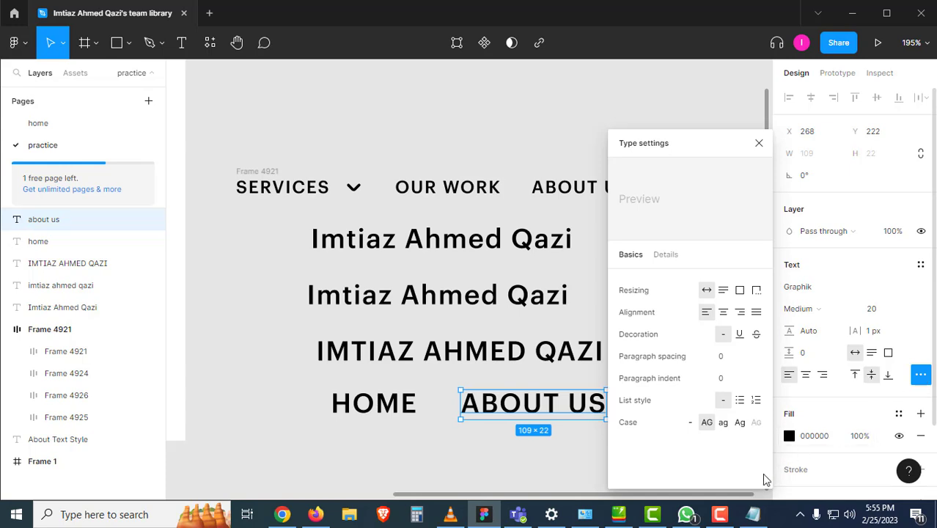
click(723, 422)
click(738, 423)
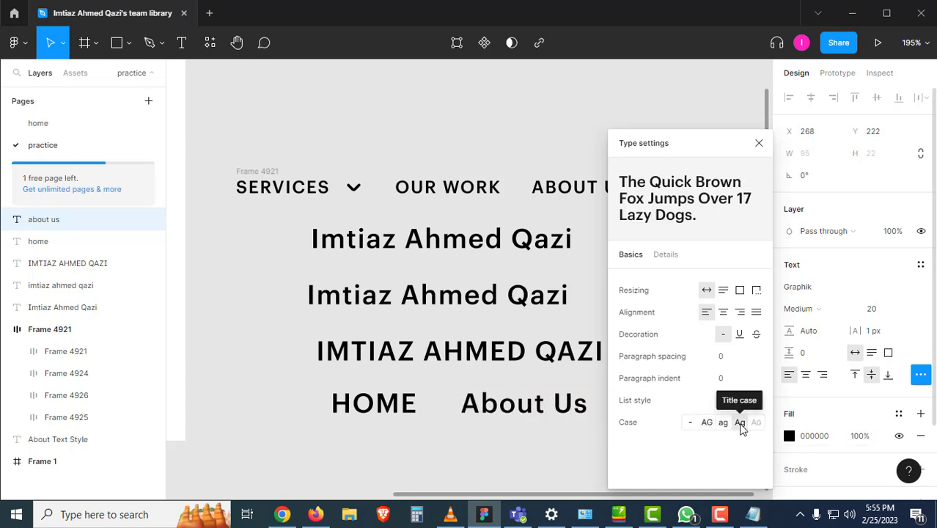
click(523, 452)
key(ctrl+z)
key(ctrl+z)
key(ctrl+z)
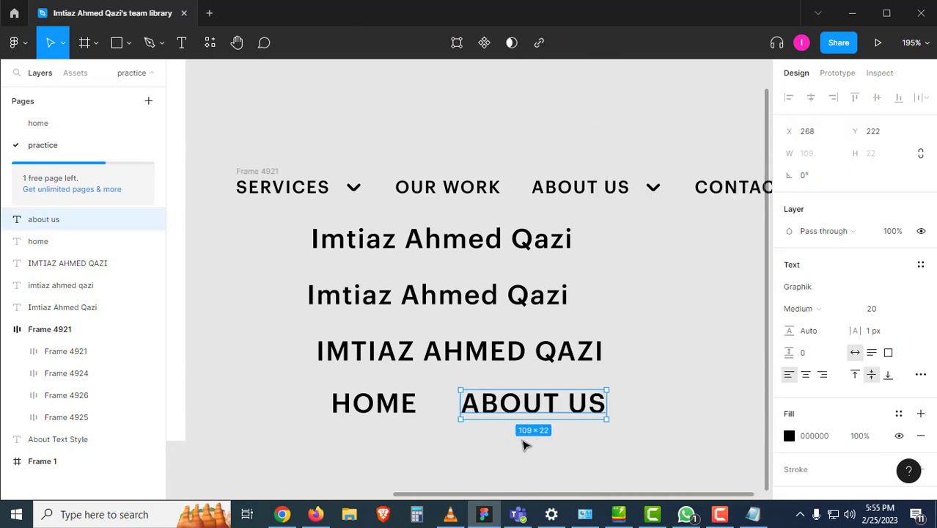
Pan across the practice layout to bring CONTACT and the whole nav row into view
drag(511, 403, 451, 377)
drag(547, 381, 485, 415)
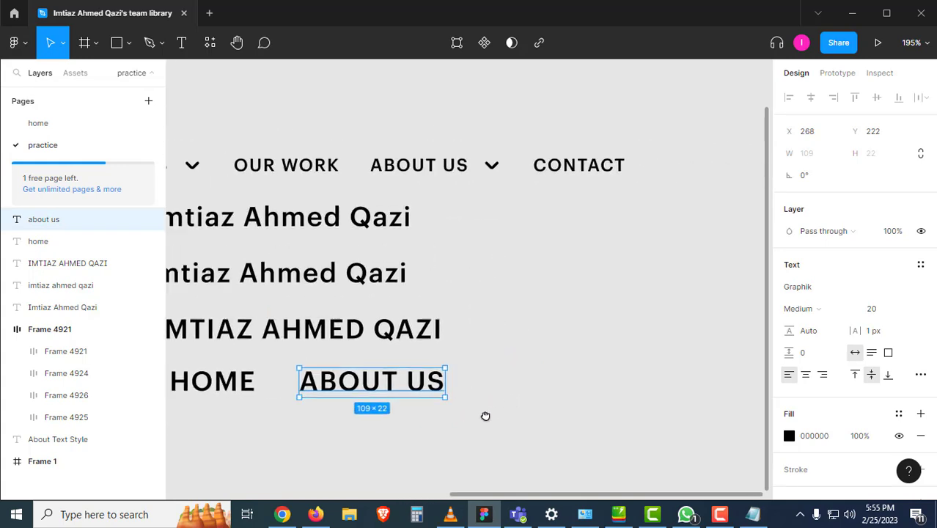
drag(494, 363, 600, 353)
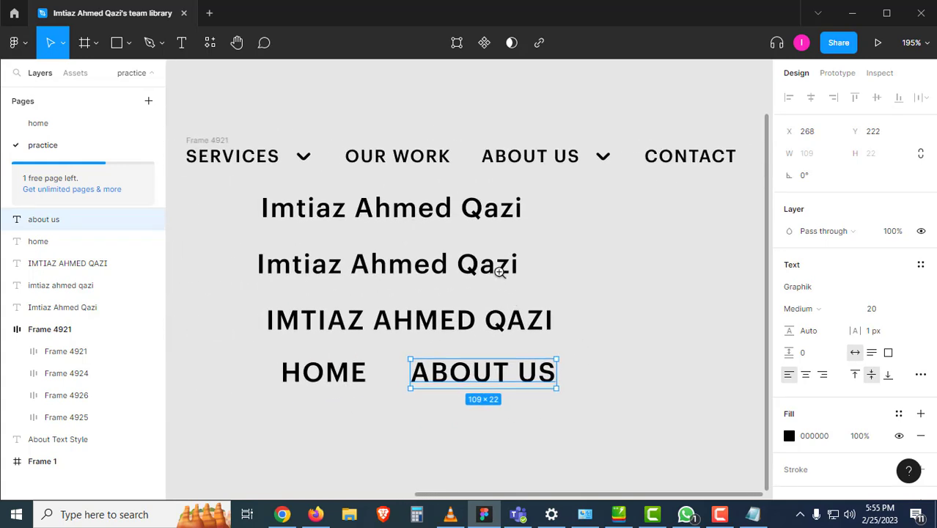
Inspect the home page's We Grow heading and Our mission paragraph, then return to practice
click(38, 122)
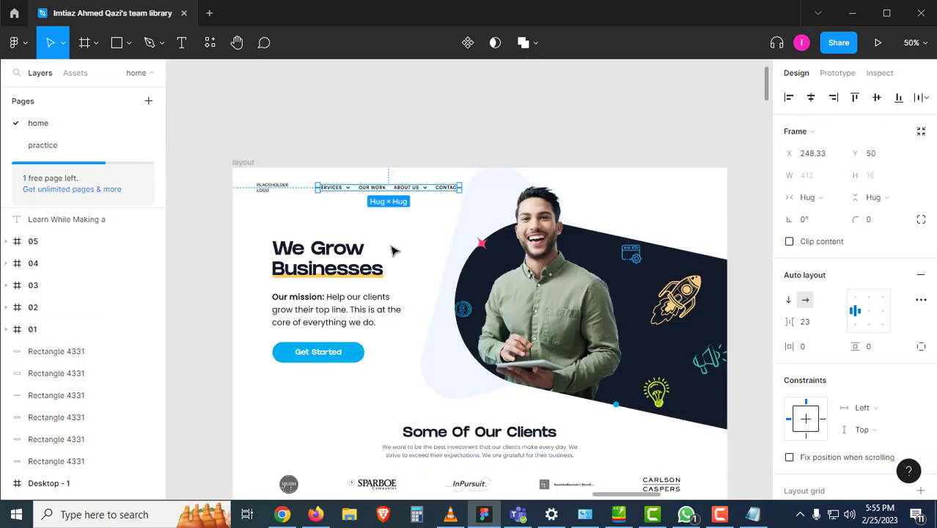
click(409, 109)
drag(417, 192, 426, 174)
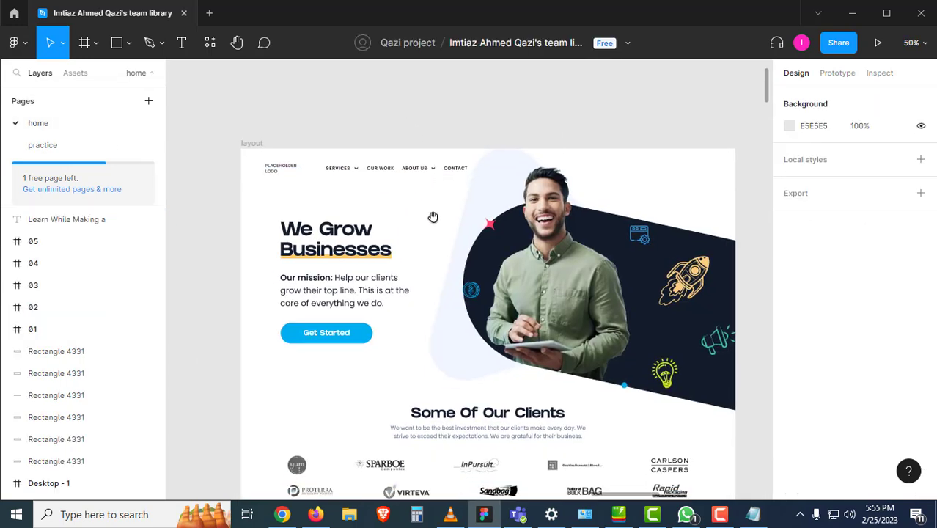
ctrl+click(395, 279)
drag(393, 279, 506, 289)
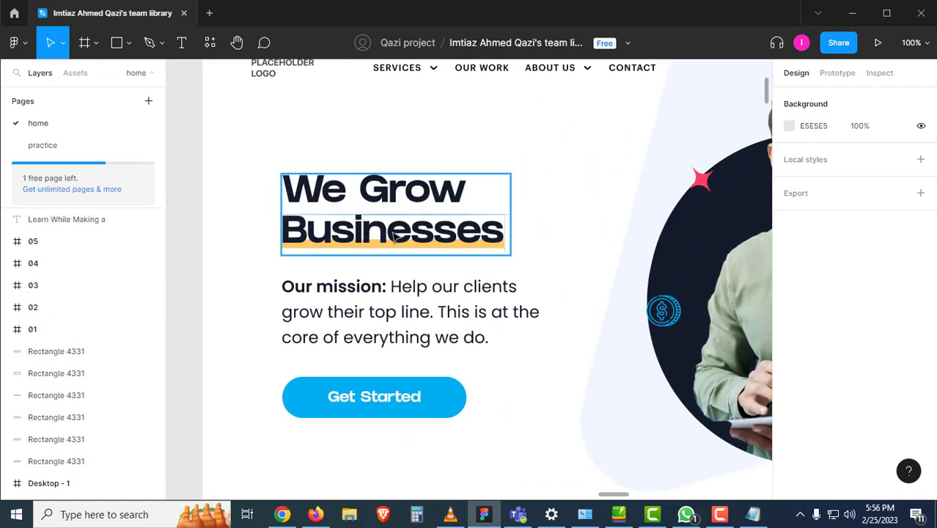
click(414, 301)
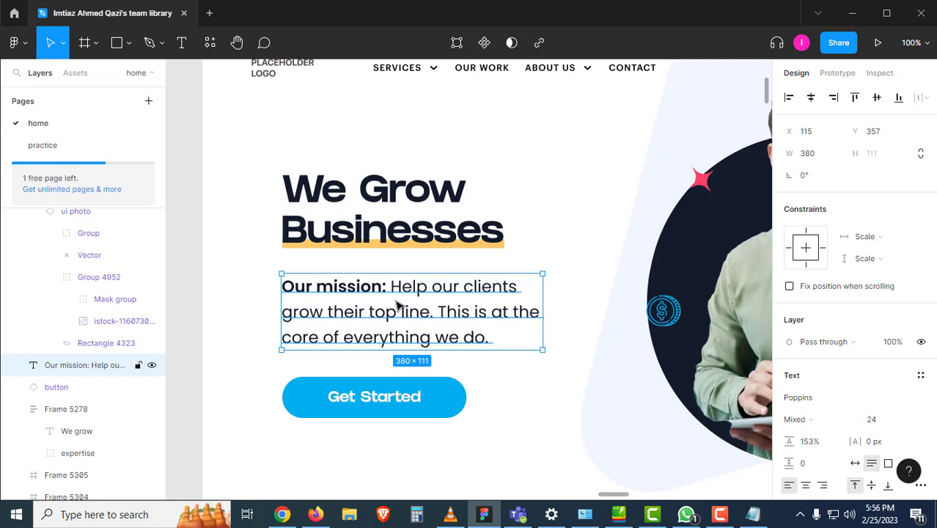
drag(519, 136, 505, 200)
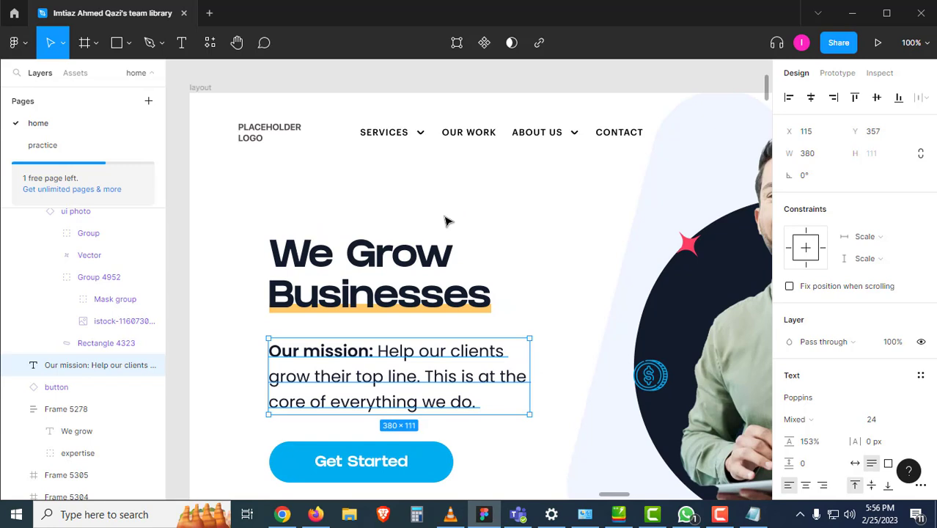
click(44, 144)
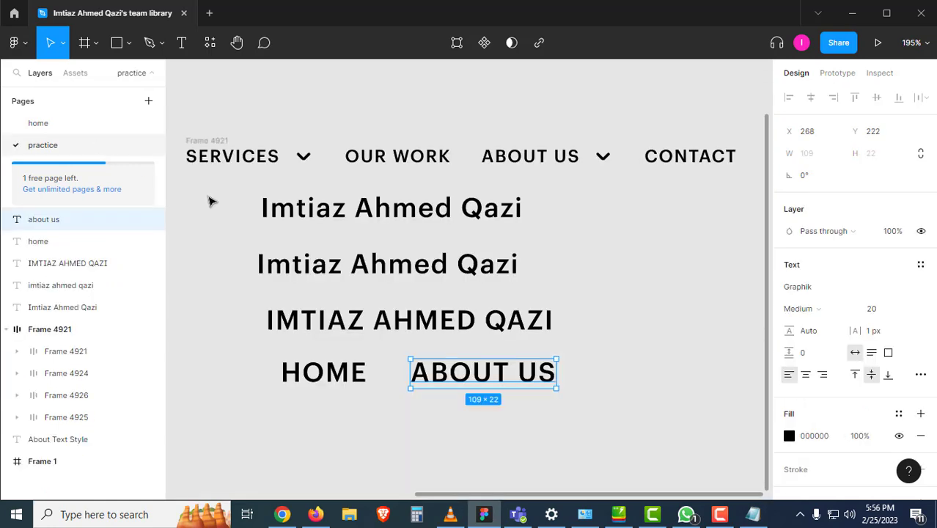
Check OUR WORK's text size, then set the ABOUT US label's font size to 13
click(626, 311)
scroll(559, 255, left, 2)
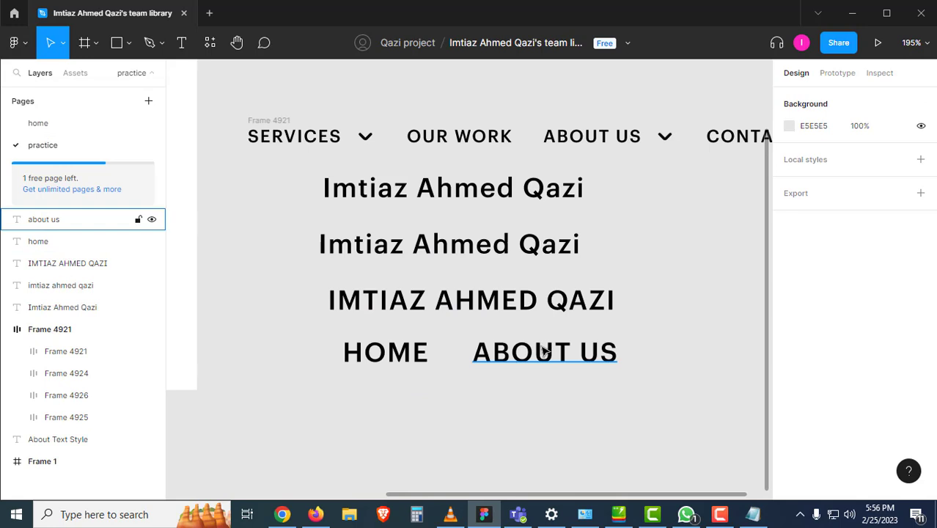
click(544, 351)
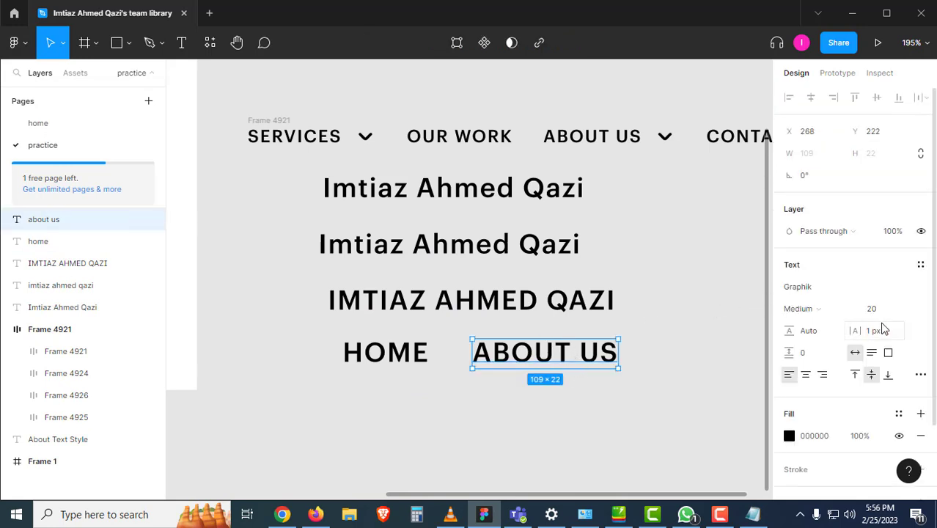
click(477, 138)
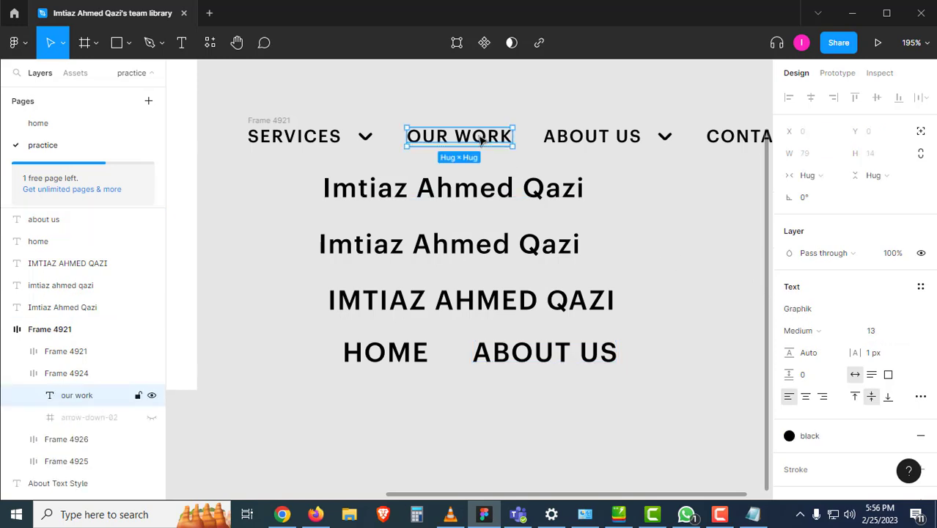
click(561, 360)
click(872, 309)
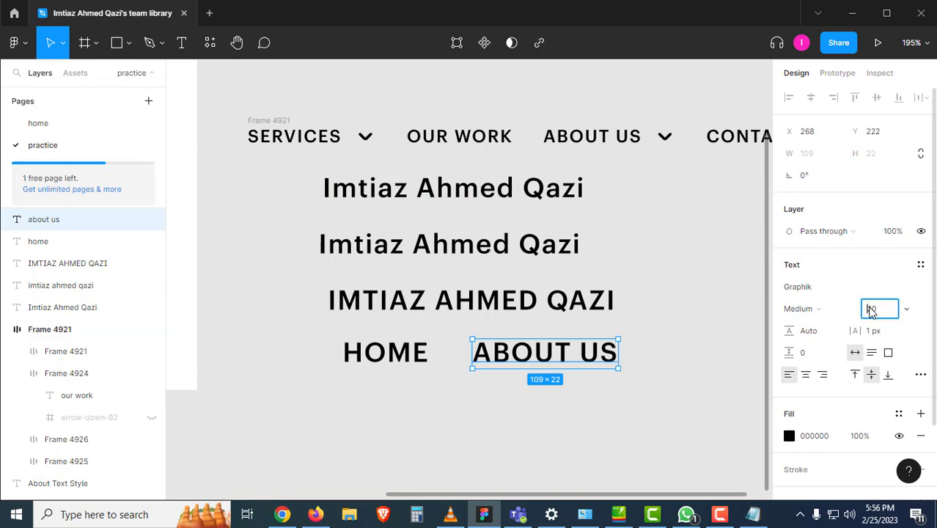
key(Return)
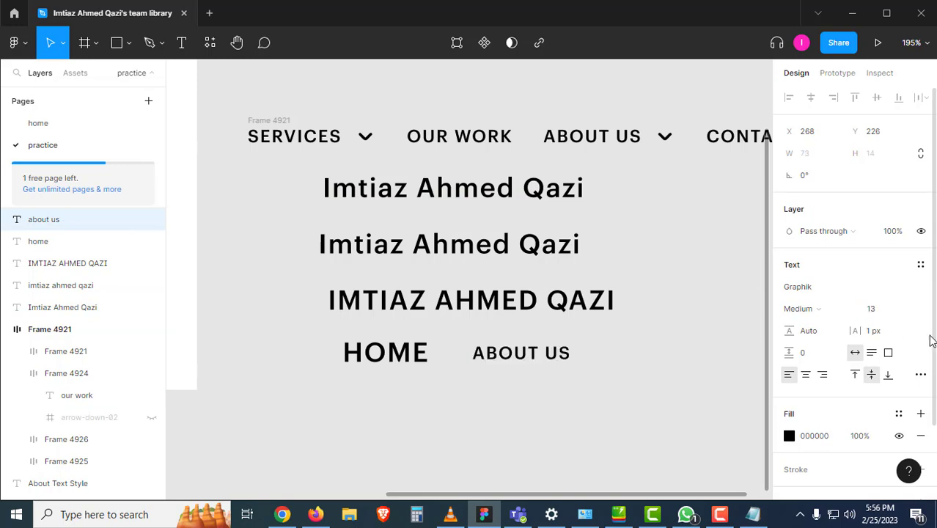
click(555, 371)
click(551, 358)
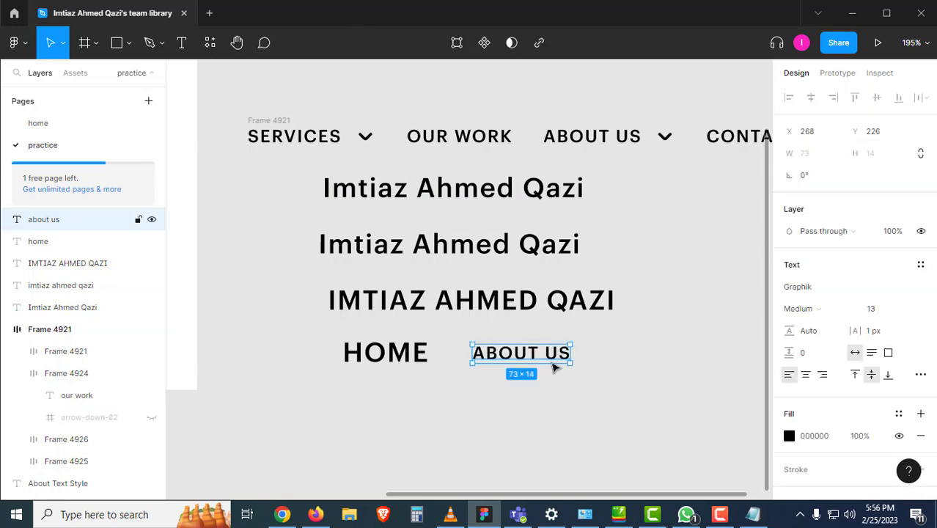
Create a local text style named 'Navigation' from the selected ABOUT US label
click(109, 126)
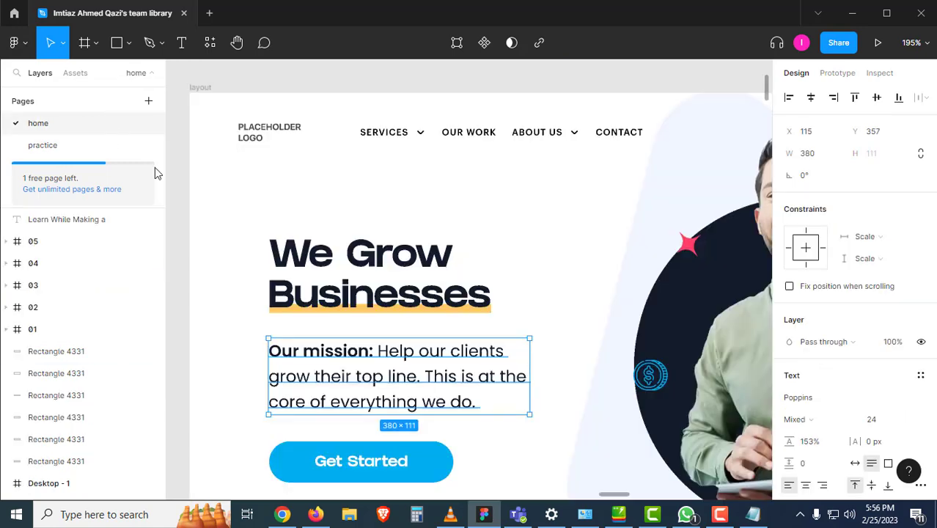
click(109, 145)
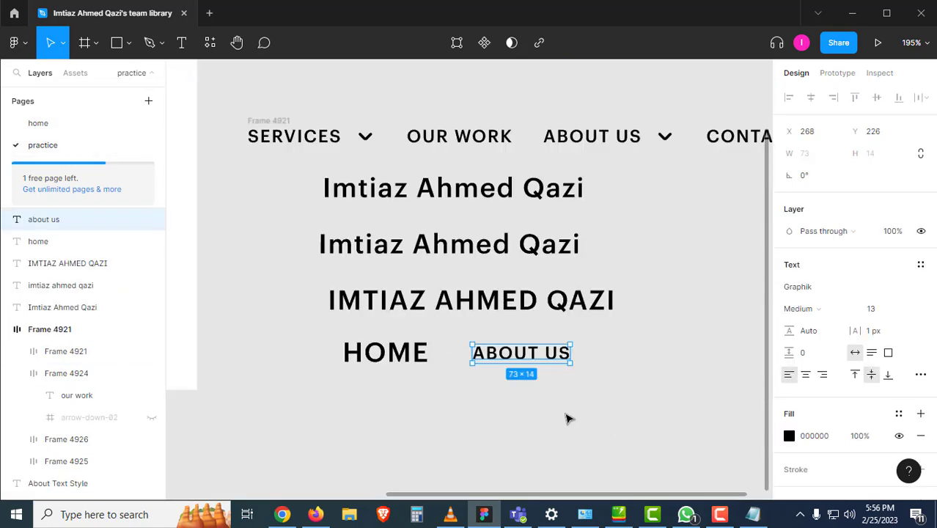
click(539, 390)
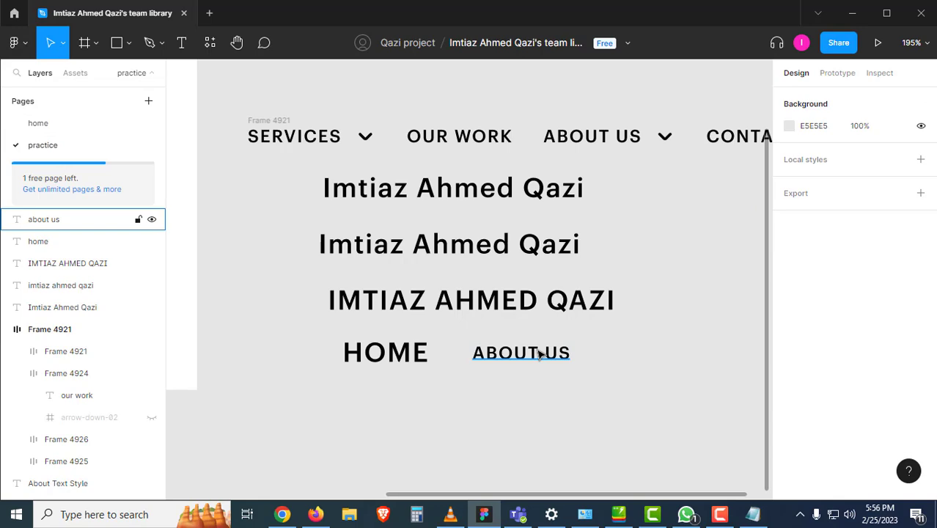
click(540, 354)
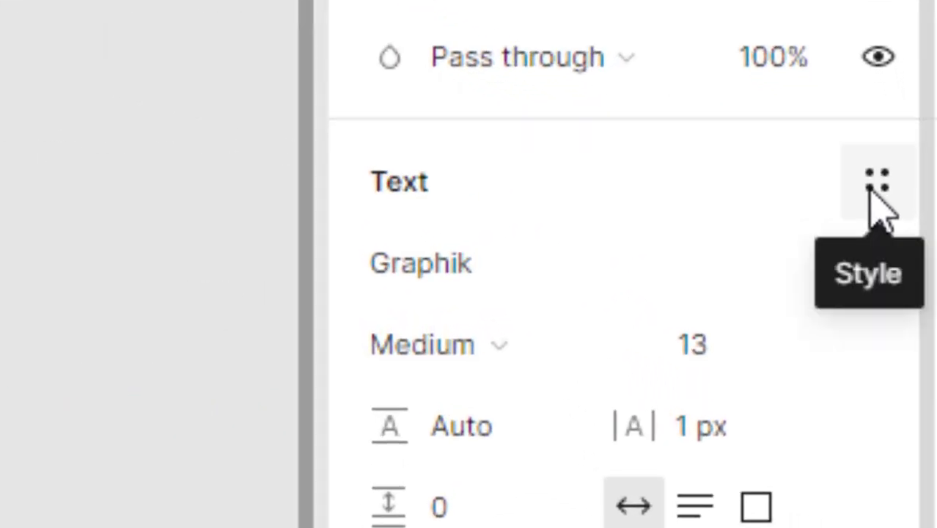
click(921, 265)
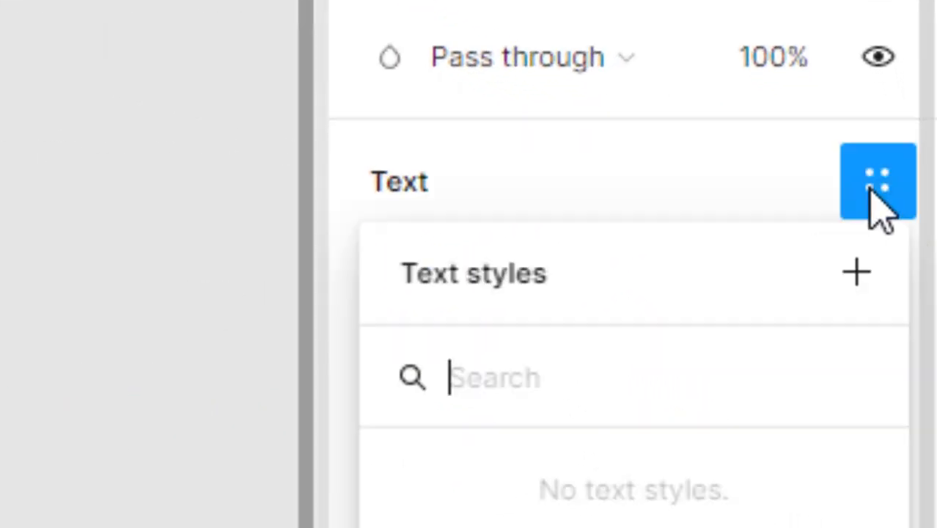
click(857, 274)
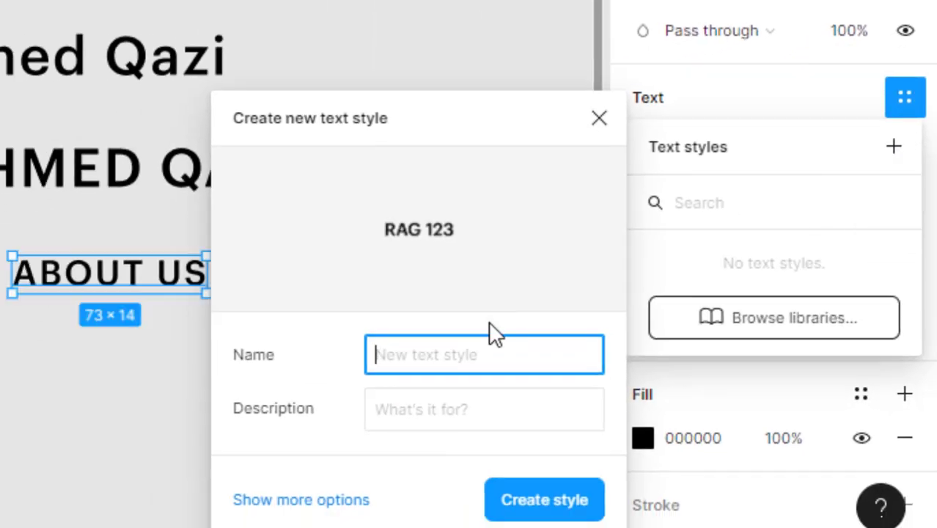
text(nav)
key(BackSpace)
key(BackSpace)
key(BackSpace)
text(Navigatio)
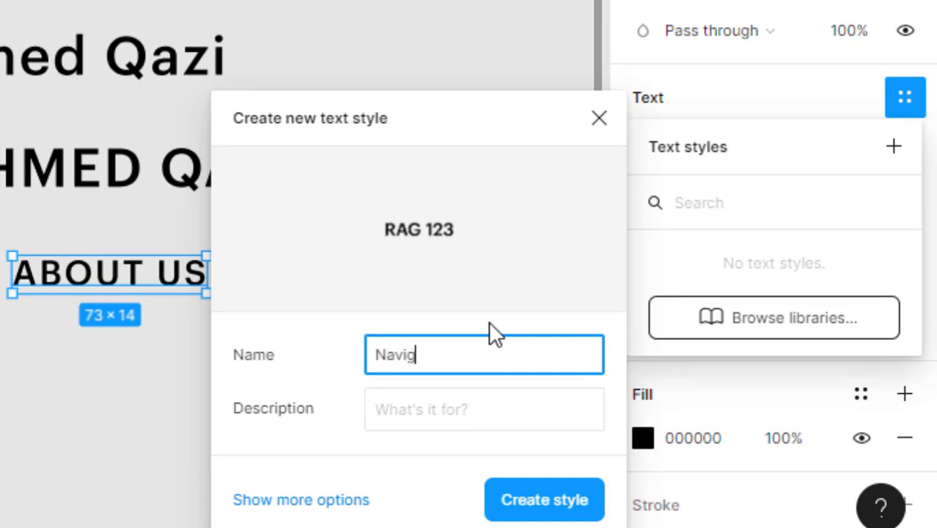
text(n)
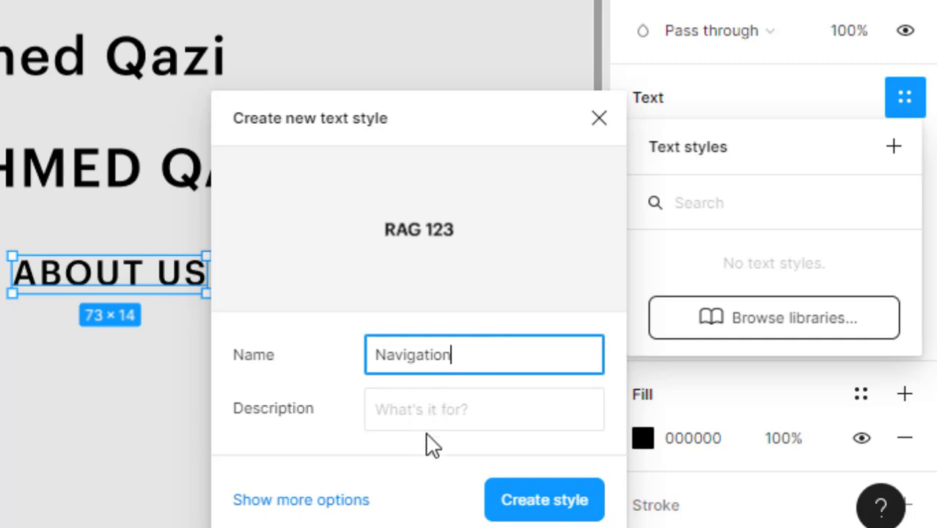
click(524, 513)
click(579, 432)
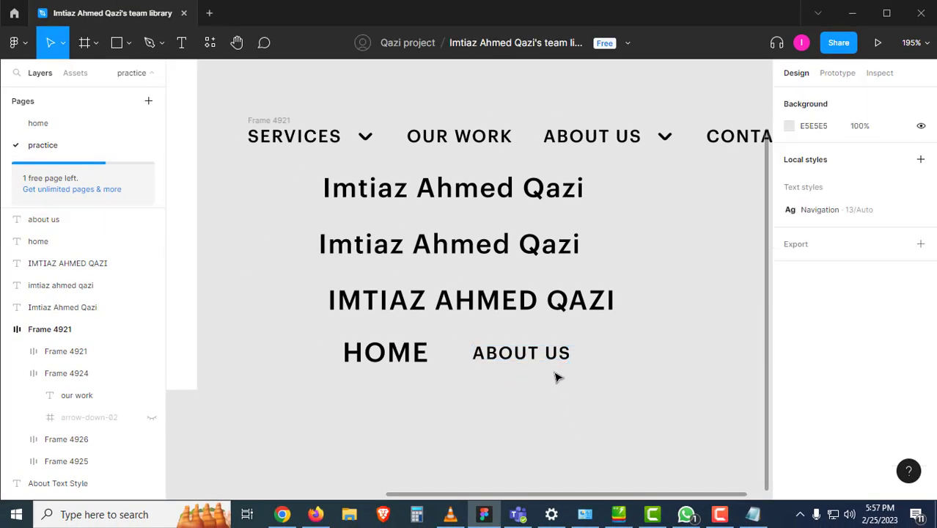
click(506, 308)
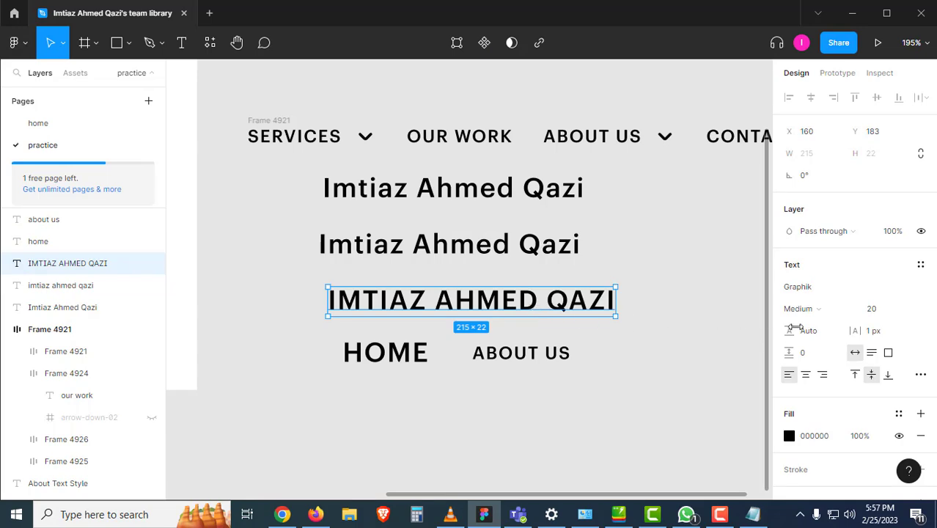
click(921, 264)
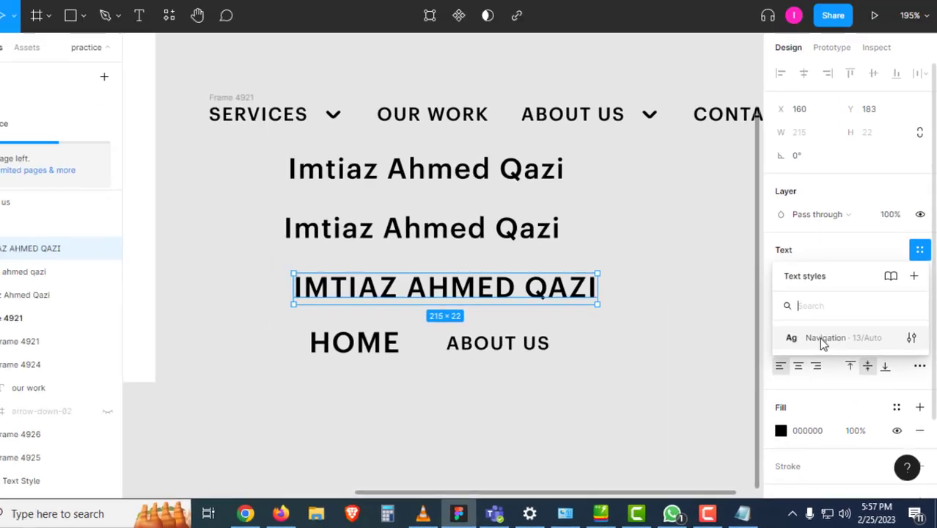
click(759, 222)
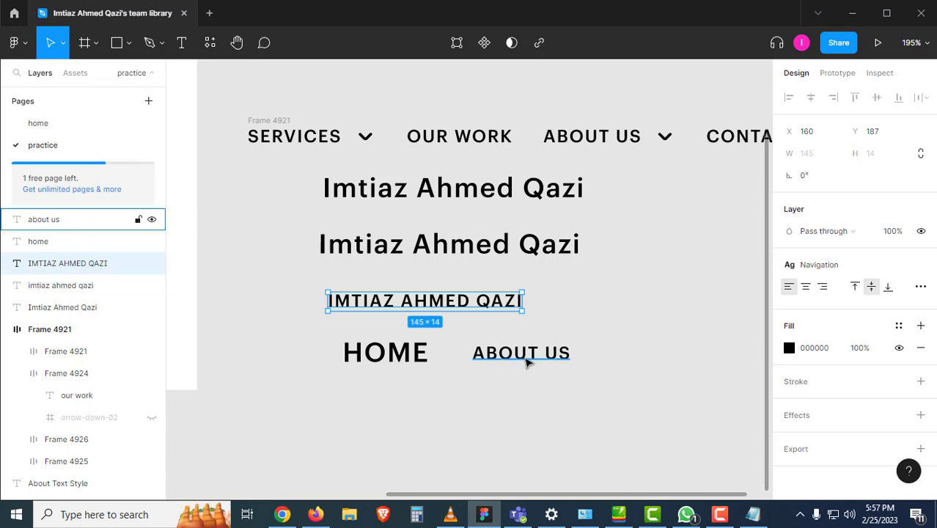
click(552, 200)
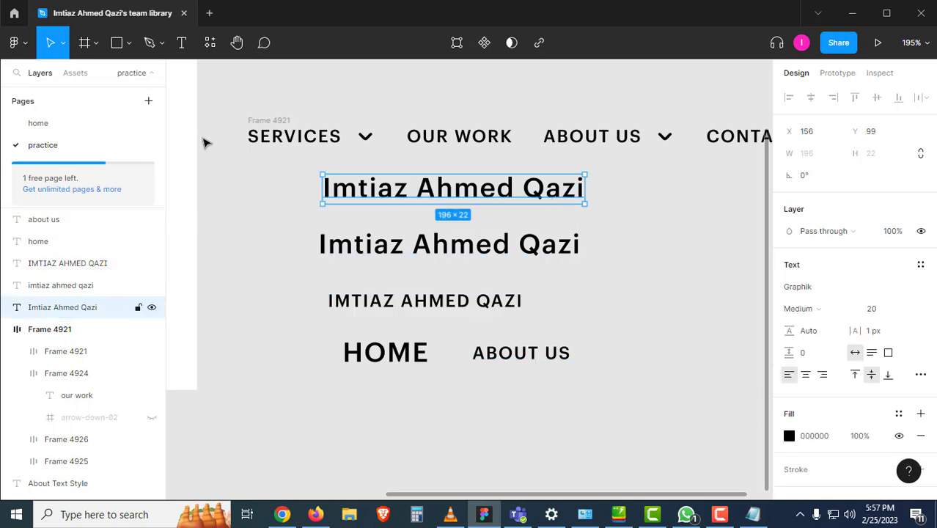
Copy the We Grow heading from the home page and paste it below the practice samples
click(101, 126)
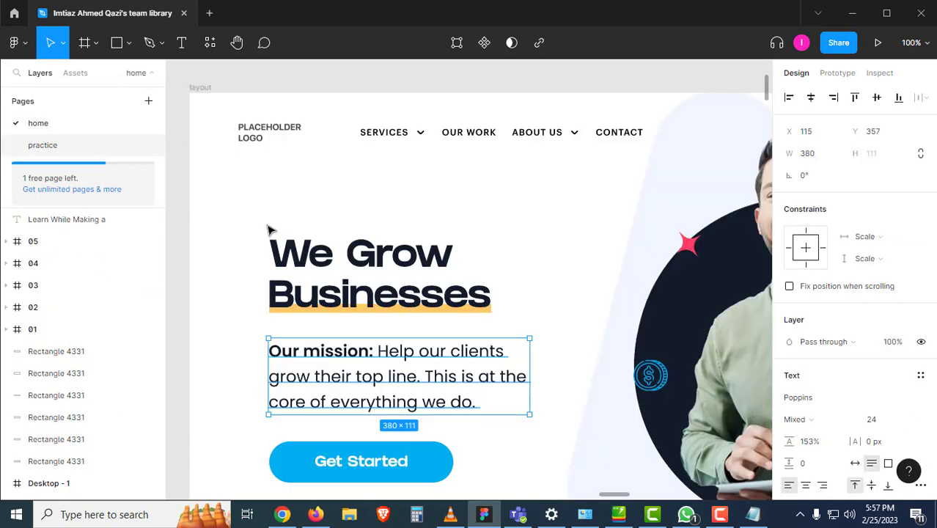
click(340, 256)
click(91, 146)
drag(388, 408, 337, 283)
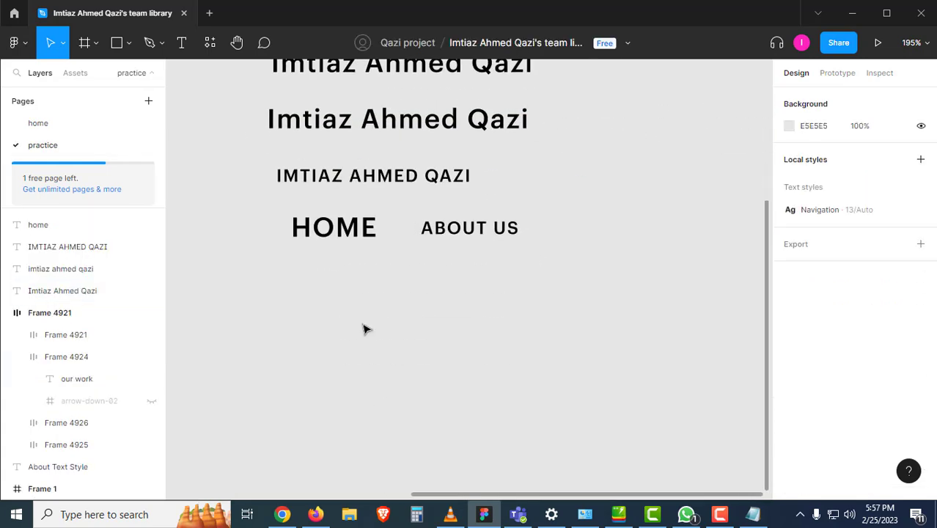
key(ctrl+v)
drag(420, 310, 455, 345)
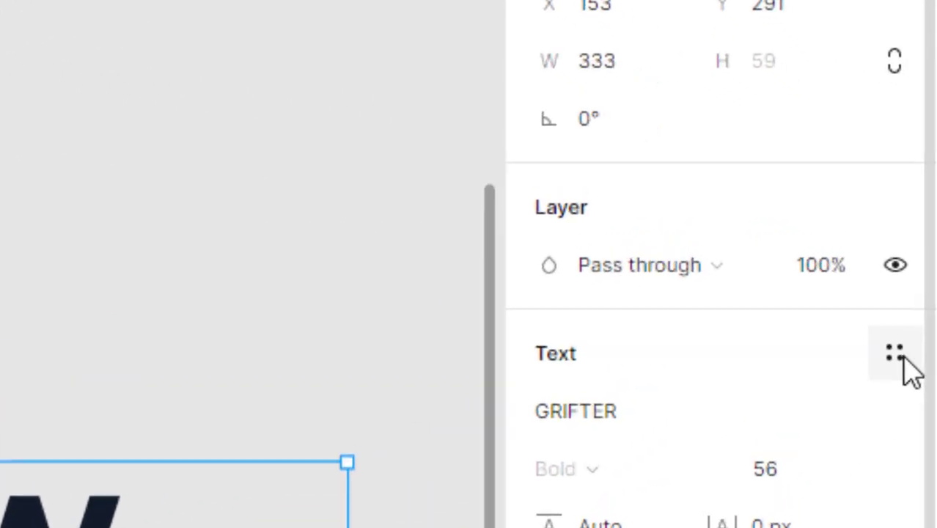
Save the We Grow heading's GRIFTER Bold 56 formatting as a new text style named 'Heading'
click(893, 353)
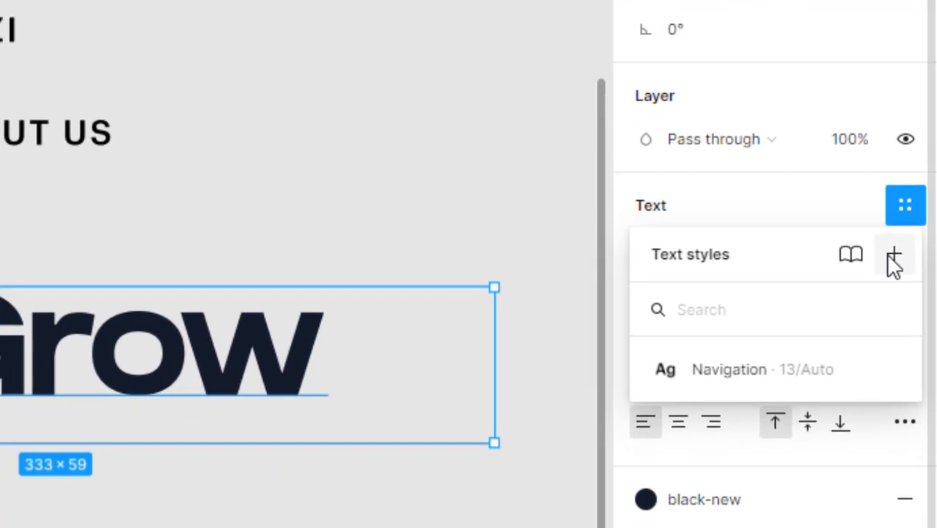
click(893, 254)
text(Heading)
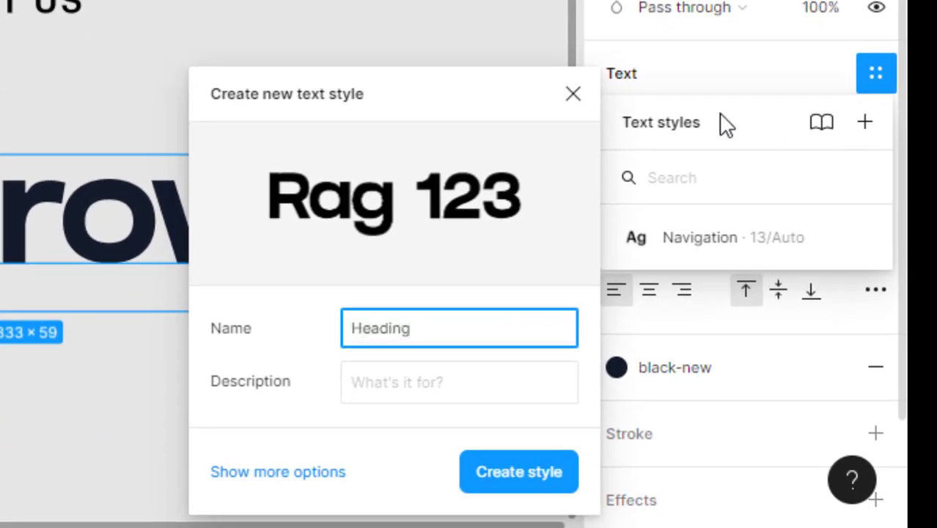
click(495, 458)
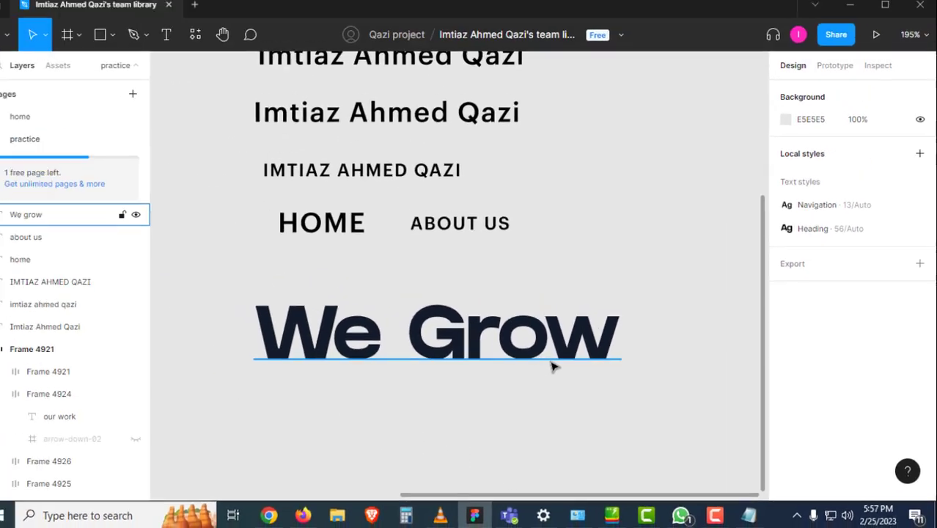
click(553, 365)
scroll(527, 356, down, 3)
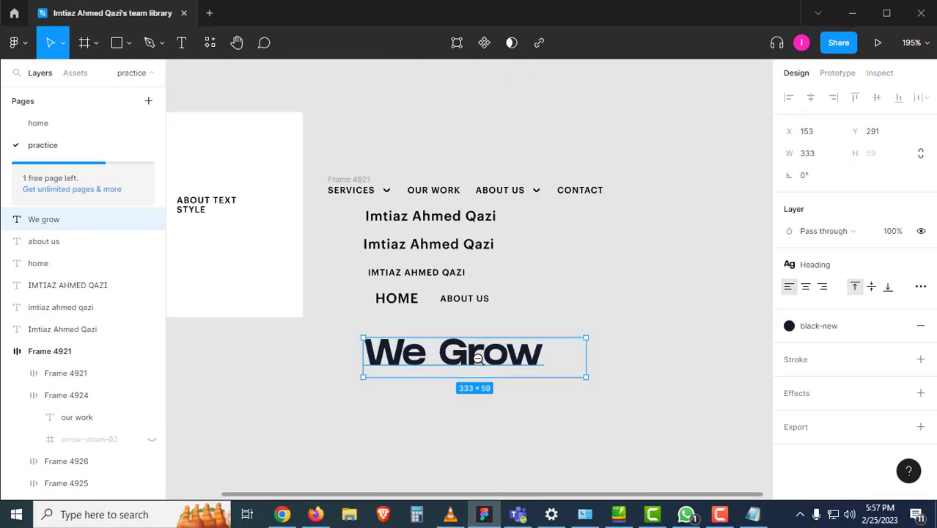
drag(446, 308, 442, 305)
scroll(448, 209, down, 1)
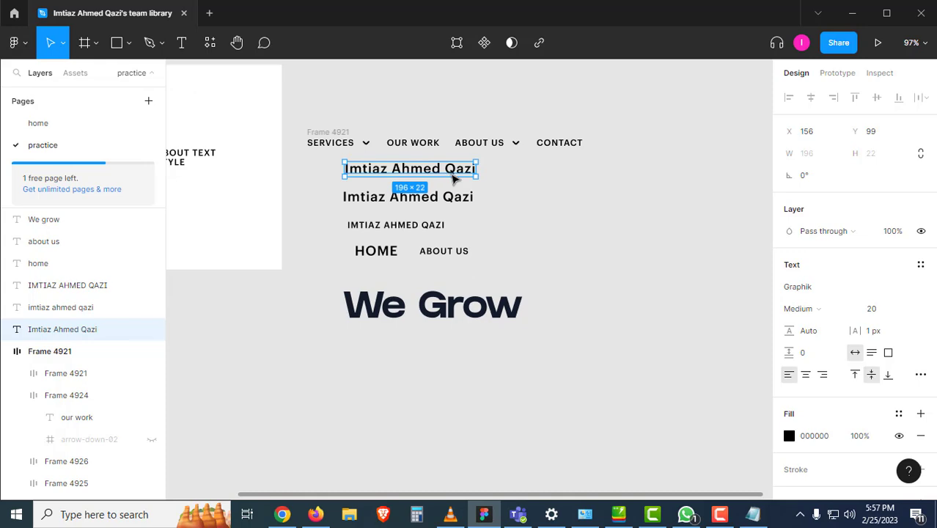
drag(454, 176, 465, 375)
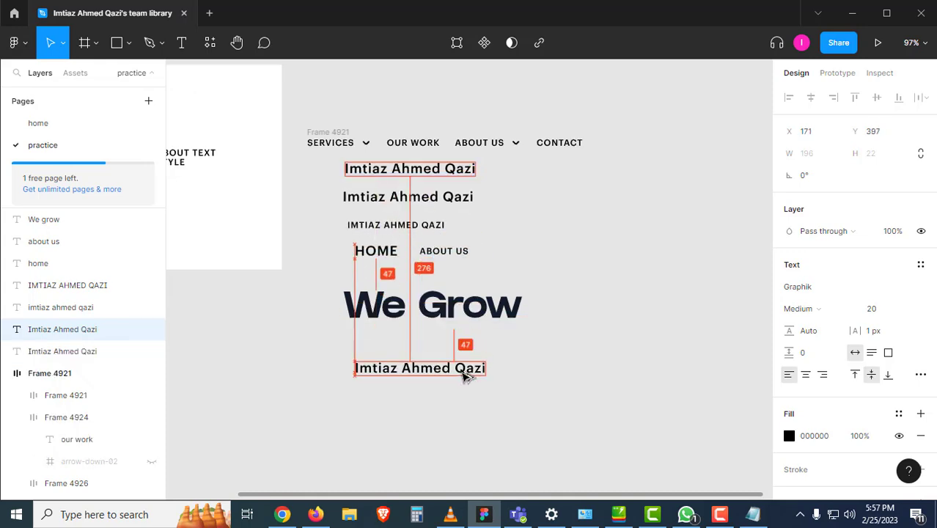
click(554, 366)
Apply the Heading text style to the duplicated name text
click(476, 370)
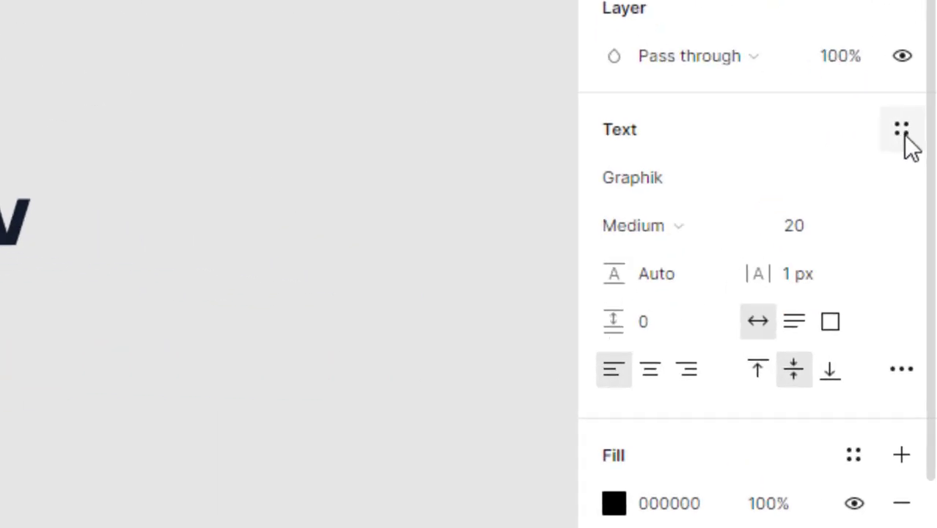
click(903, 134)
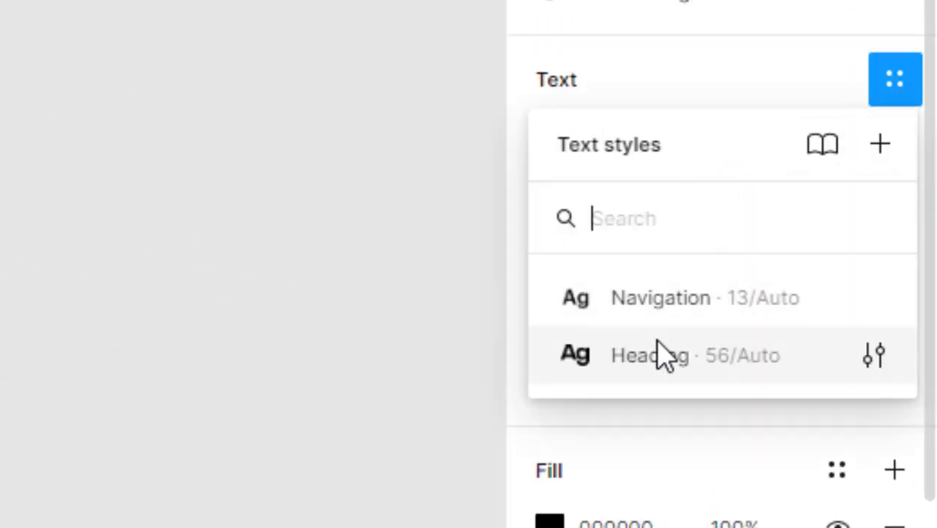
click(660, 354)
click(592, 428)
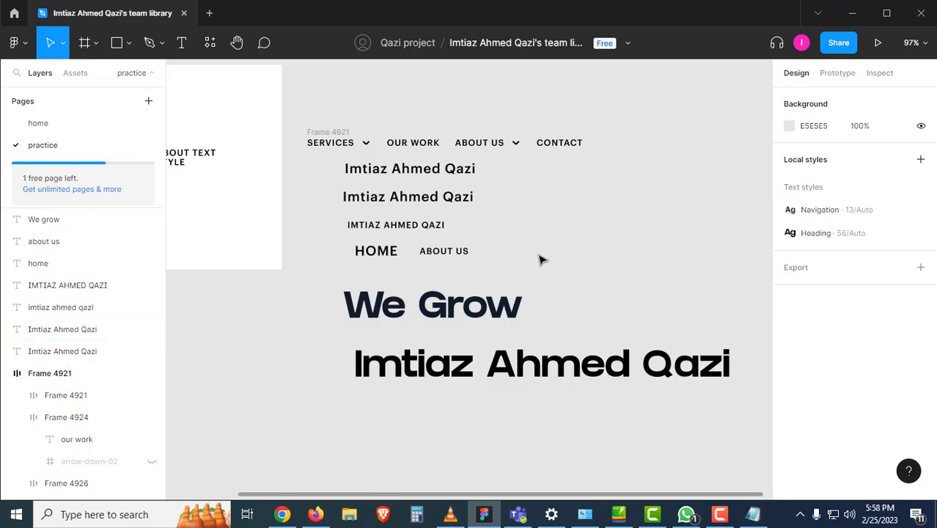
click(44, 123)
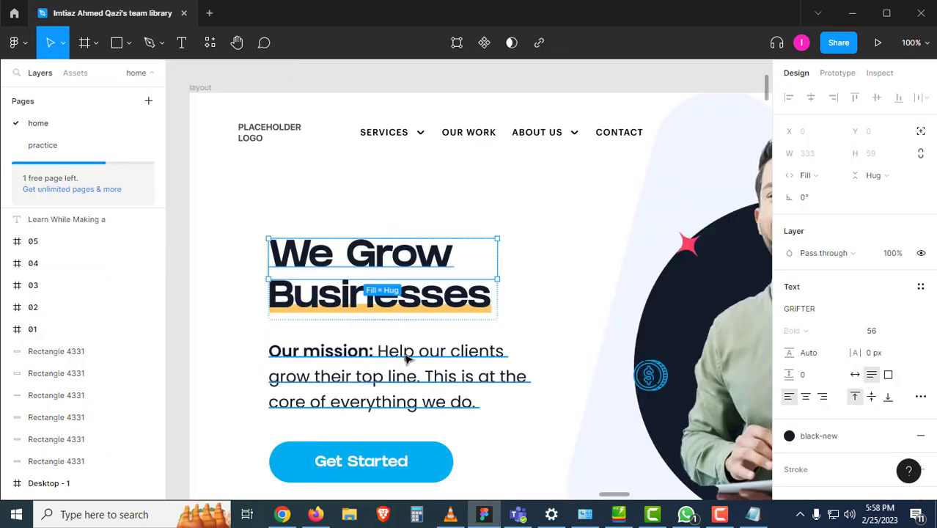
click(401, 365)
scroll(460, 346, down, 3)
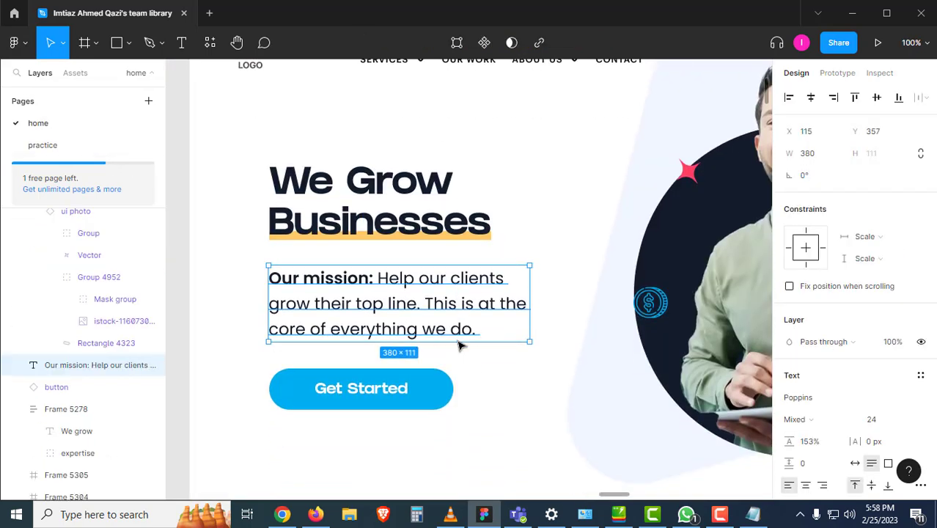
scroll(461, 347, down, 1)
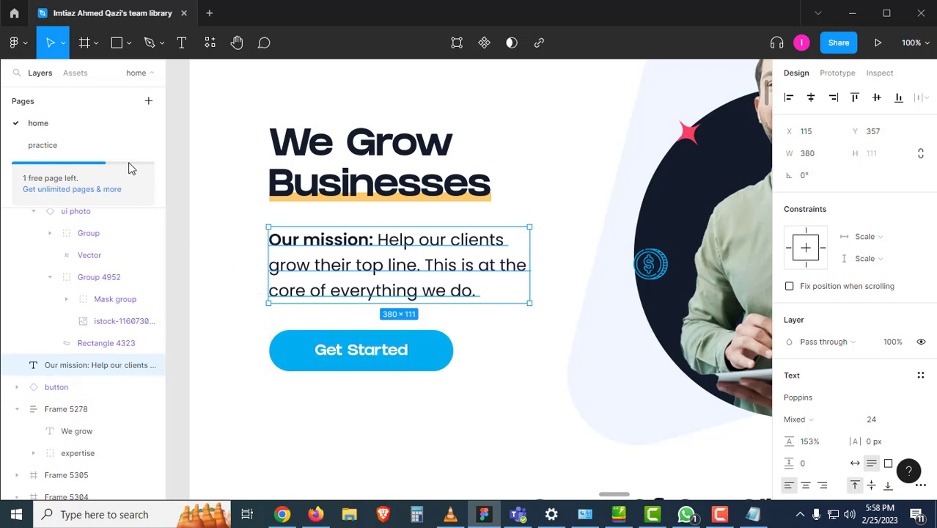
click(98, 151)
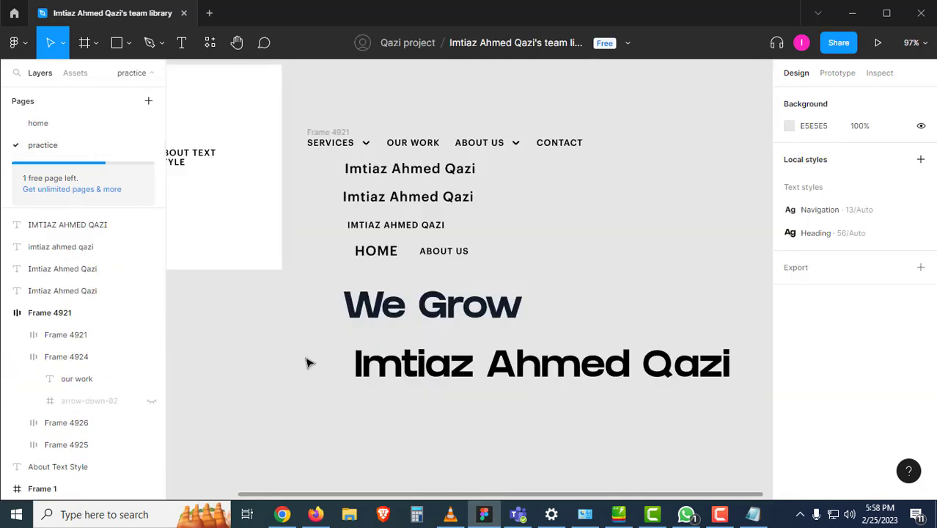
click(39, 124)
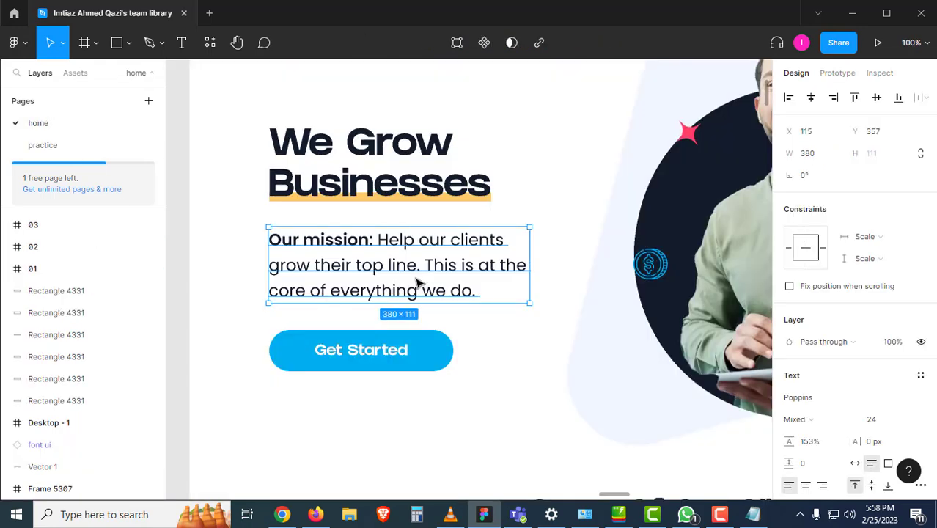
scroll(460, 253, down, 3)
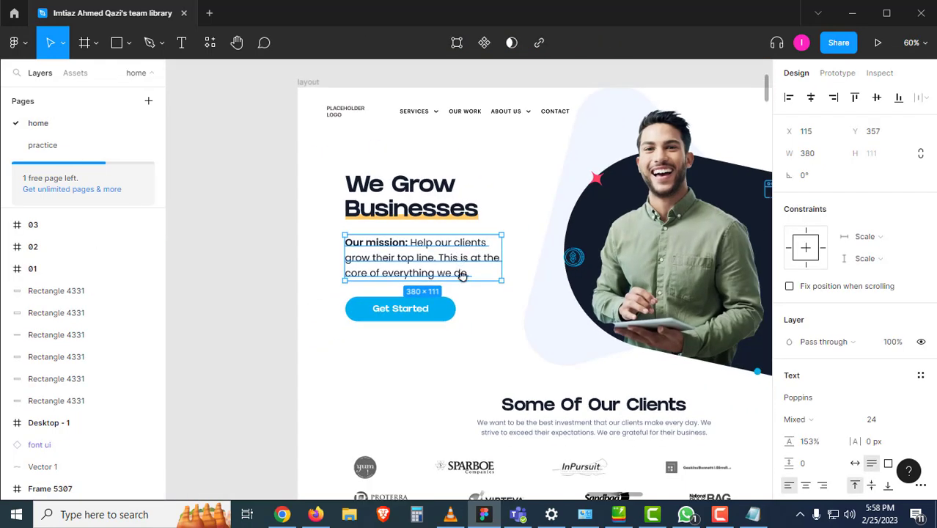
drag(464, 281, 404, 240)
click(220, 247)
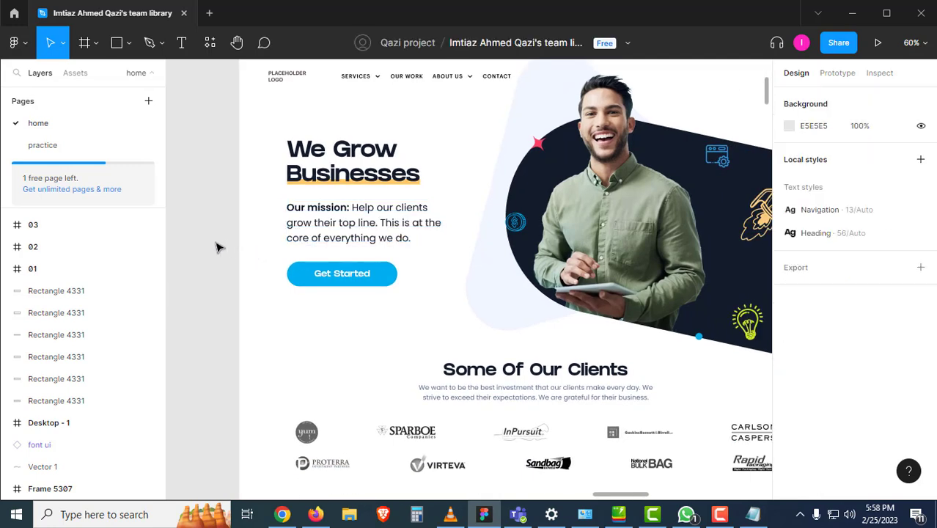
drag(269, 216, 252, 260)
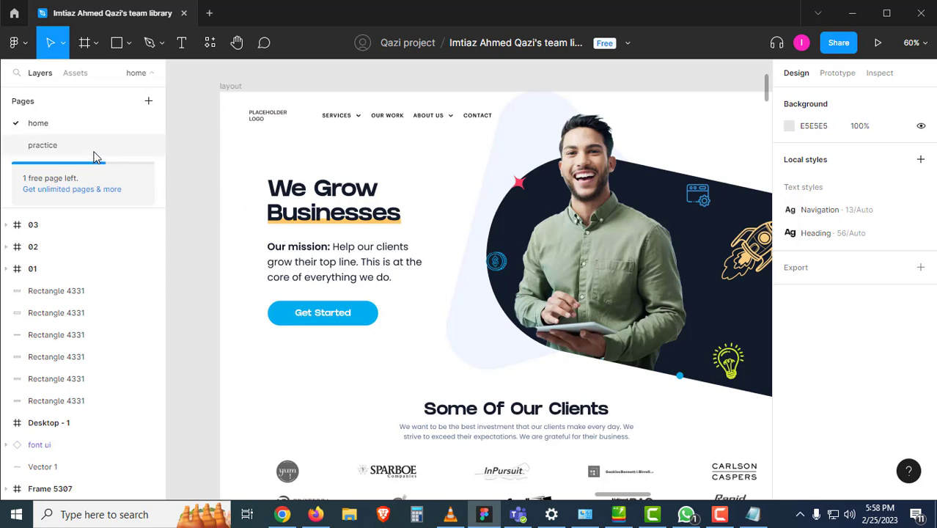
click(42, 145)
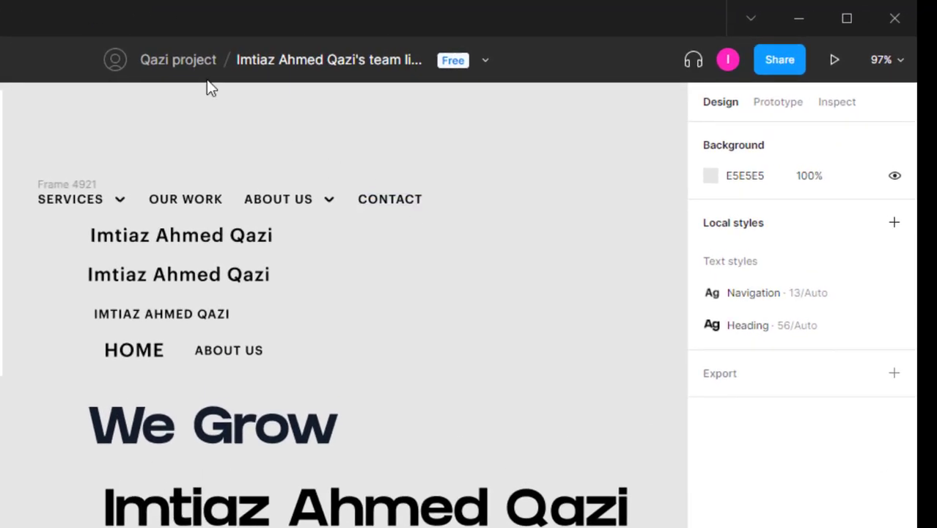
Change the Heading text style's font size from 56 to 32
click(769, 295)
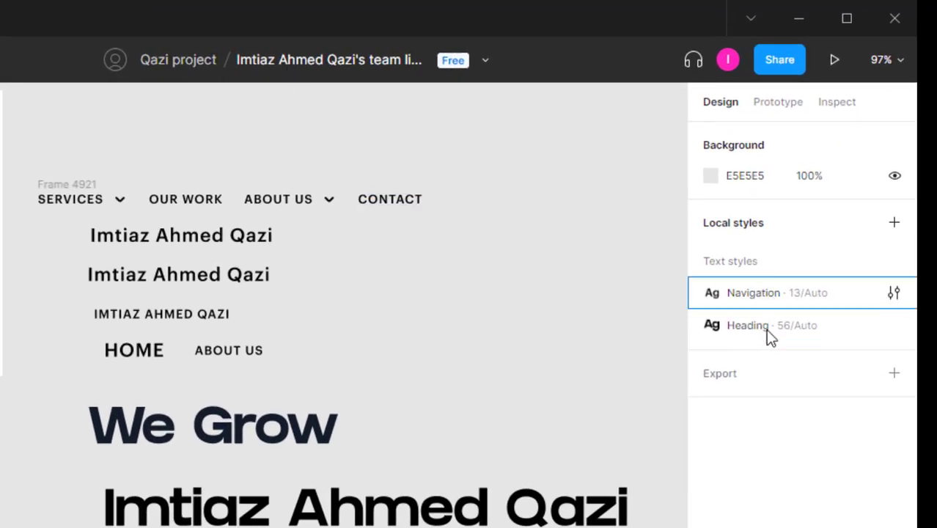
click(366, 505)
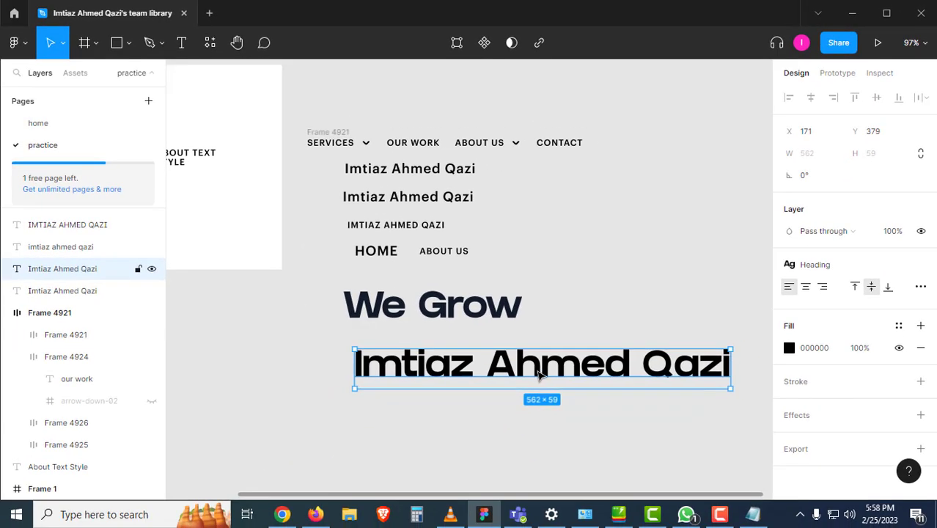
click(447, 309)
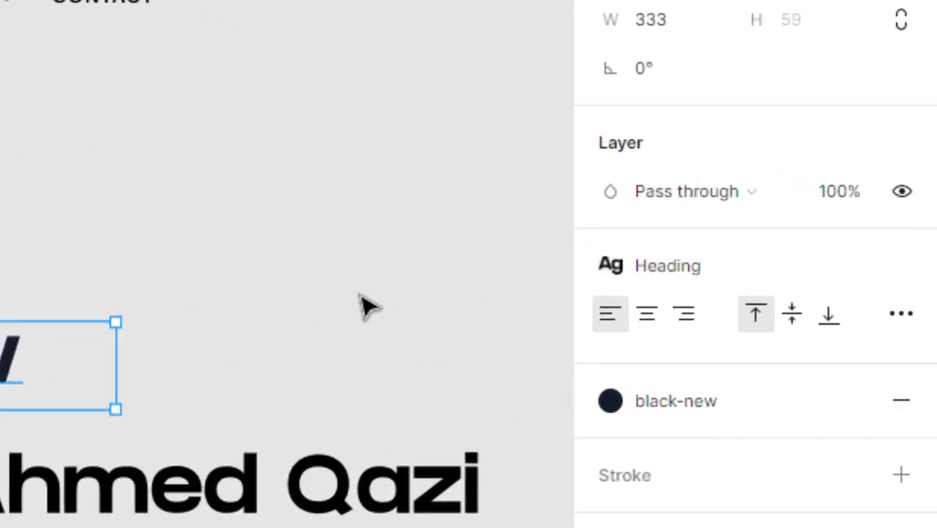
click(360, 296)
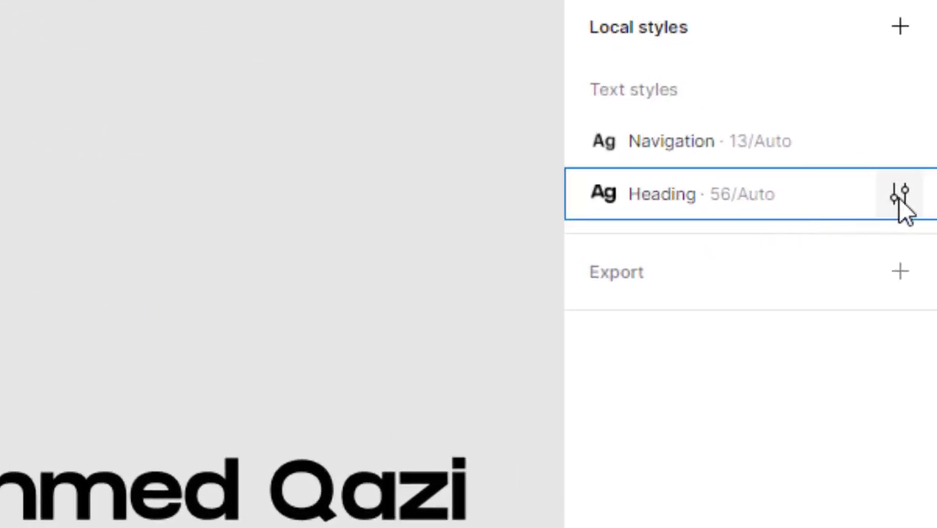
click(900, 196)
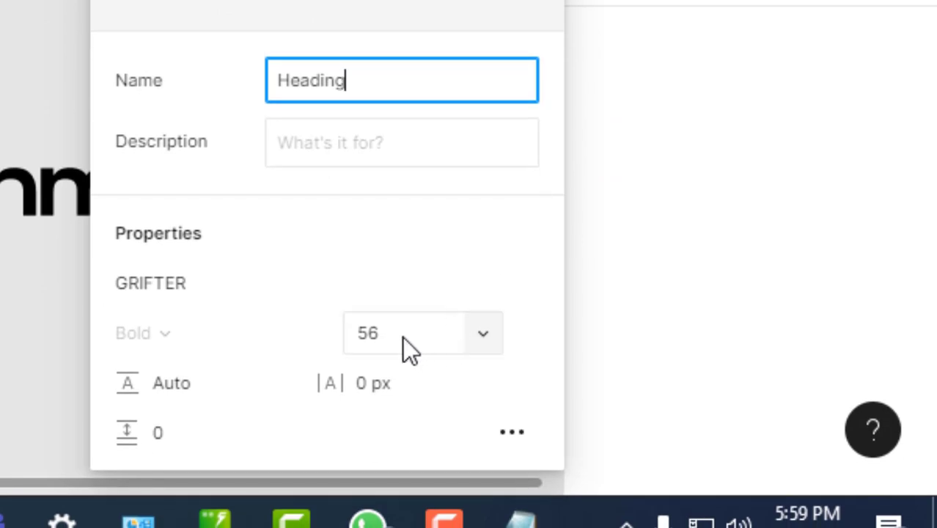
click(483, 321)
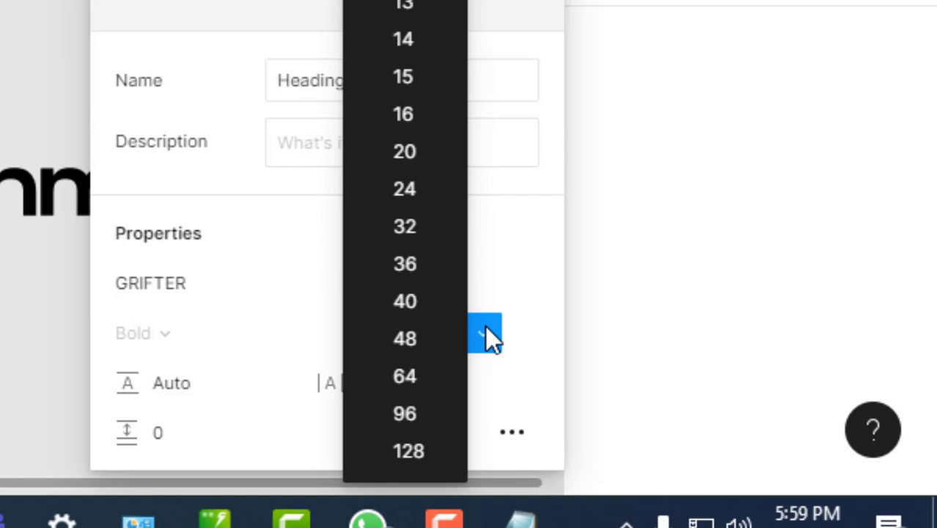
click(436, 233)
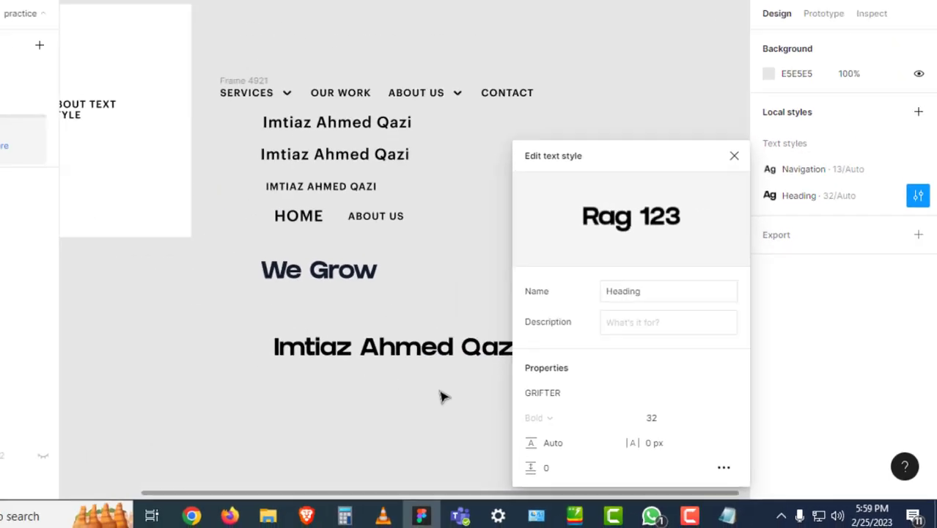
click(498, 403)
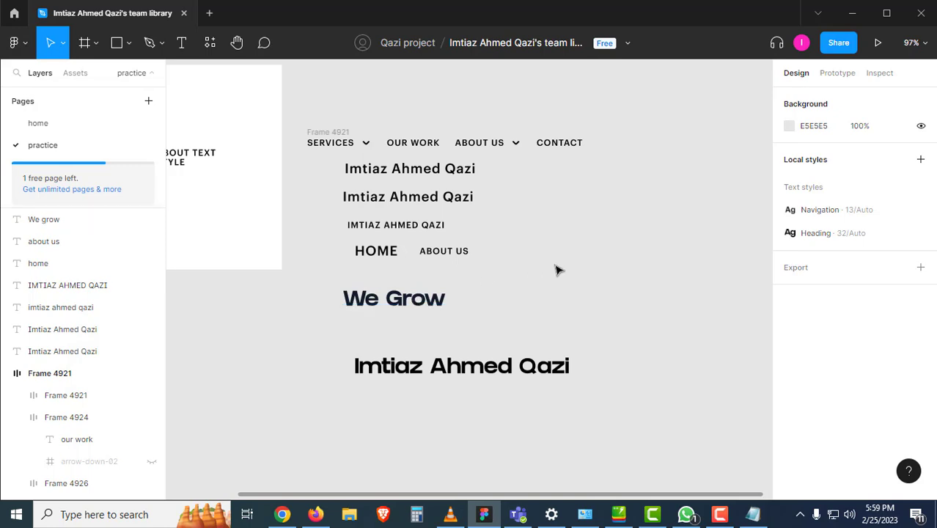
Change the Navigation text style's font size from 13 to 24
mouse_move(849, 233)
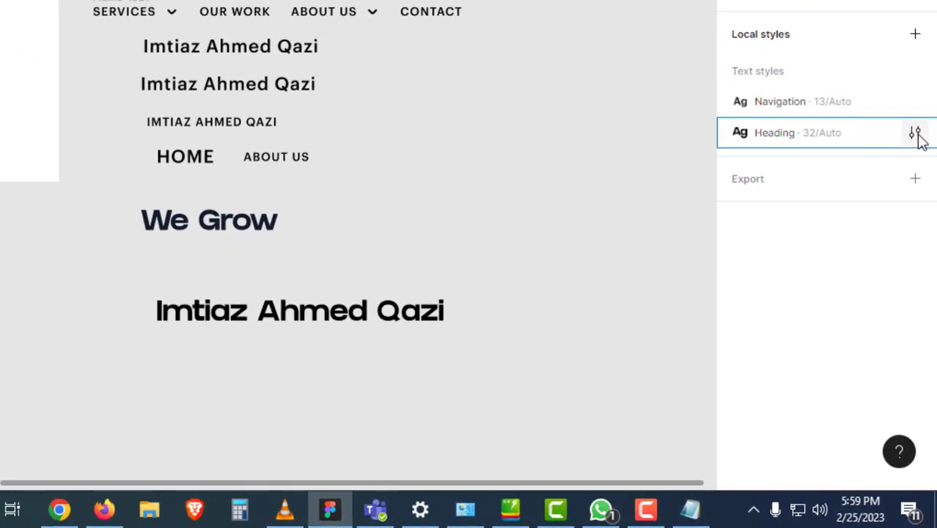
click(915, 135)
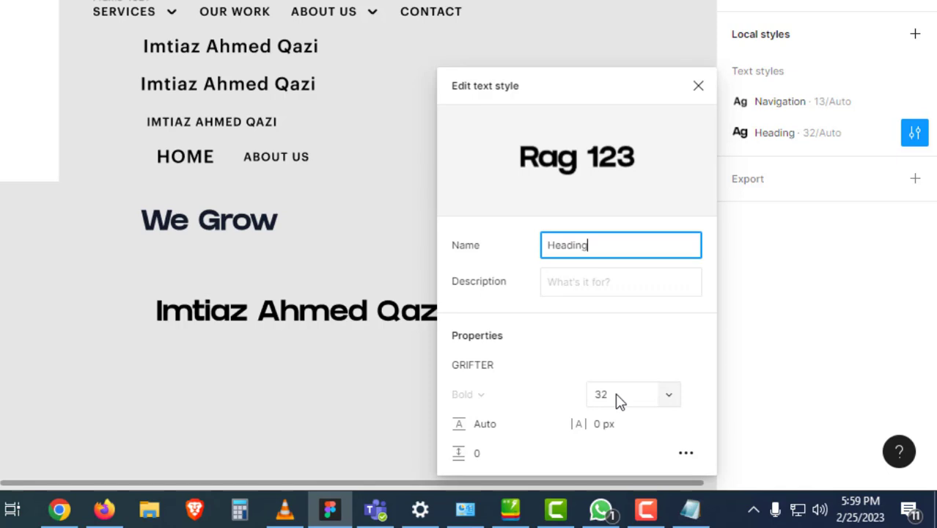
click(912, 104)
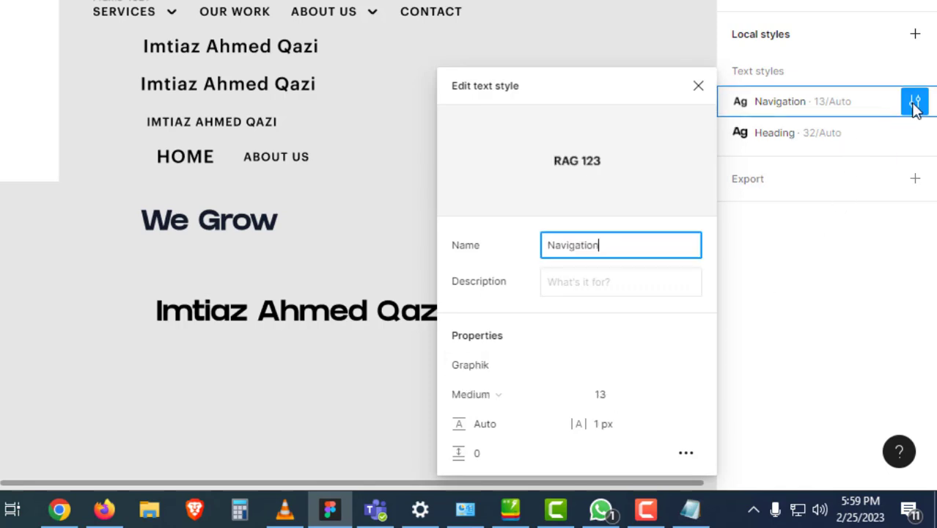
click(668, 398)
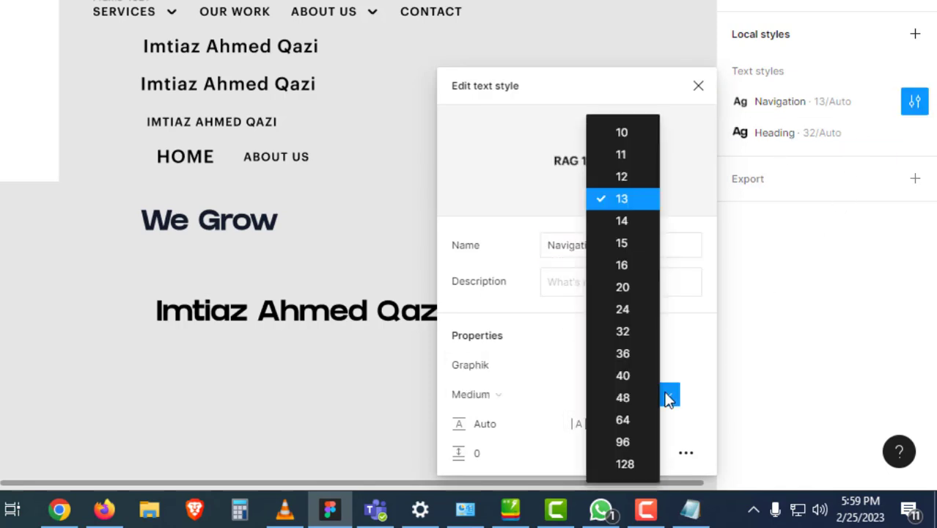
click(641, 311)
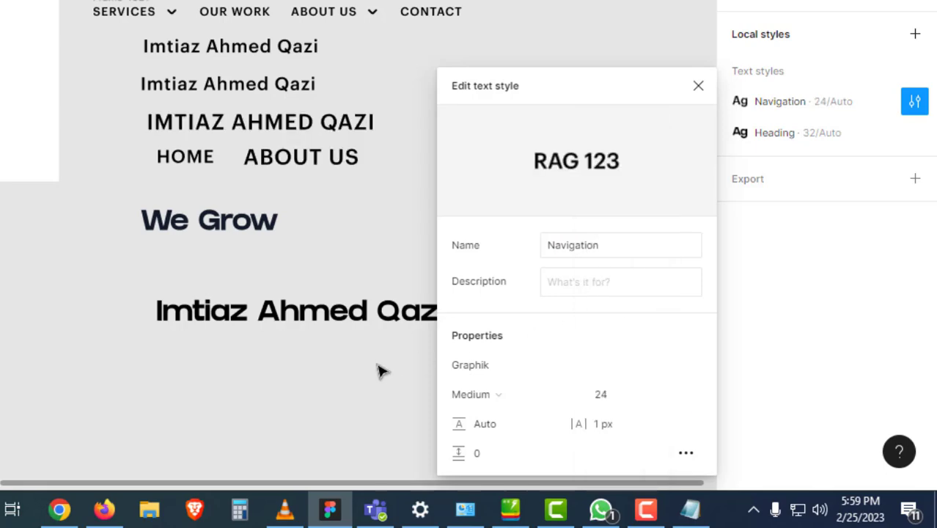
click(320, 387)
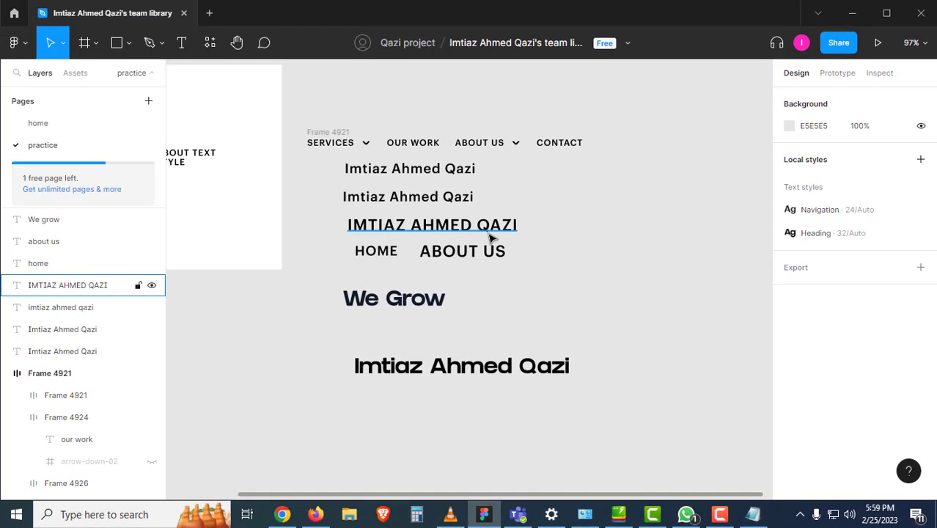